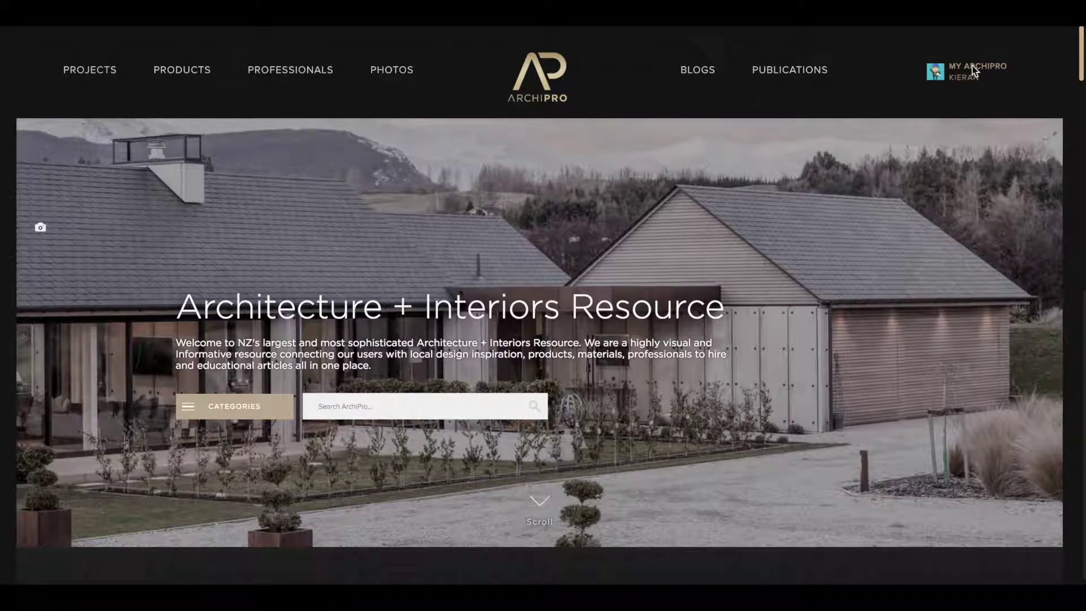
Step: Open the company's profile page from MY ARCHIPRO and bring up its page editing options
{"action": "left_click", "coordinate": [975, 73]}
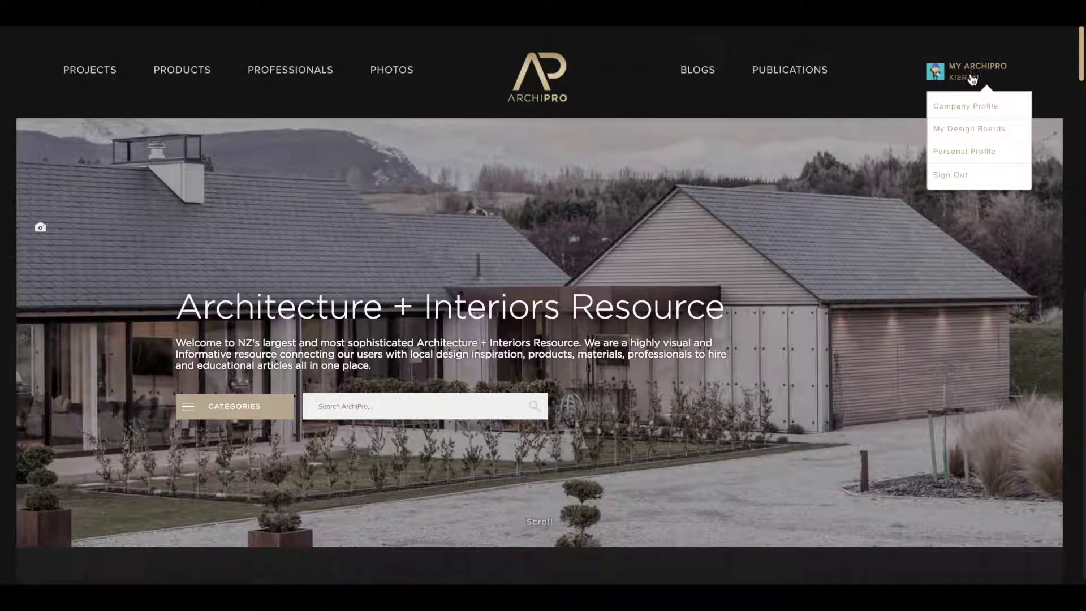
{"action": "left_click", "coordinate": [962, 109]}
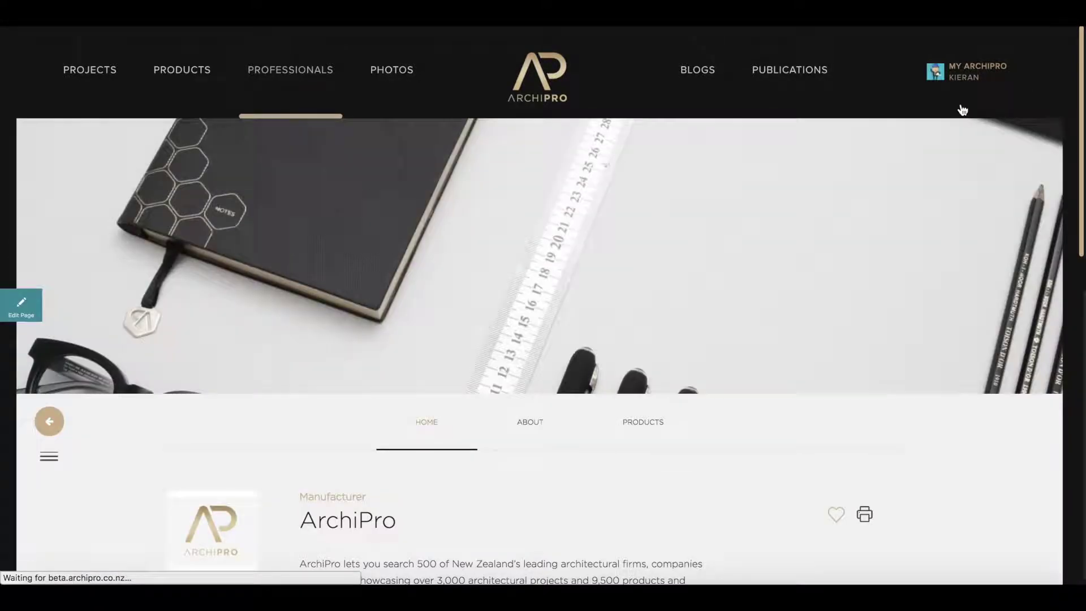
{"action": "scroll", "coordinate": [963, 109], "scroll_direction": "down", "scroll_amount": 5}
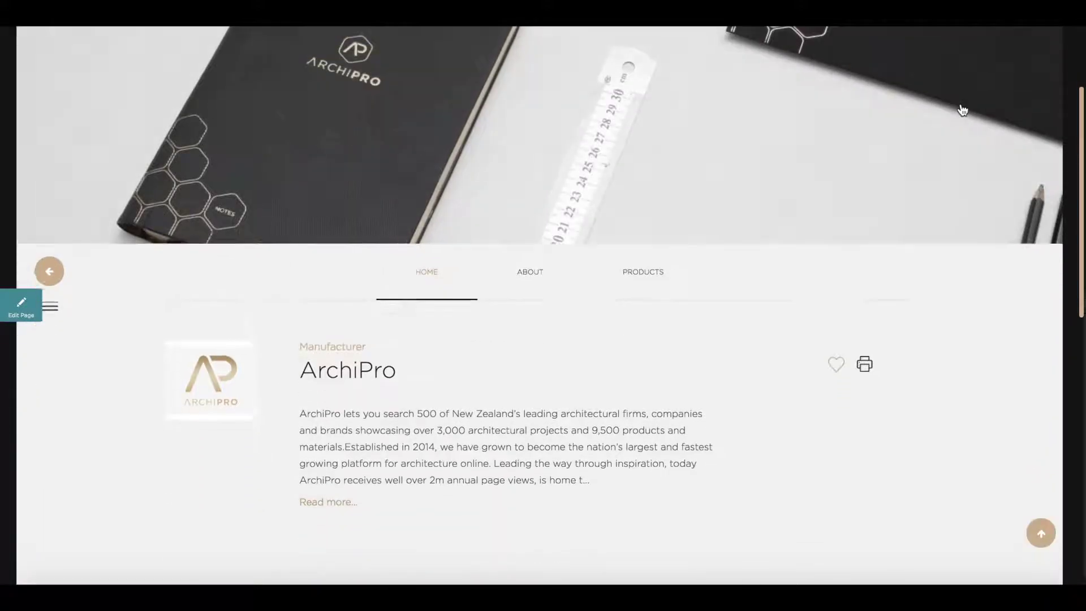
{"action": "scroll", "coordinate": [963, 109], "scroll_direction": "down", "scroll_amount": 1}
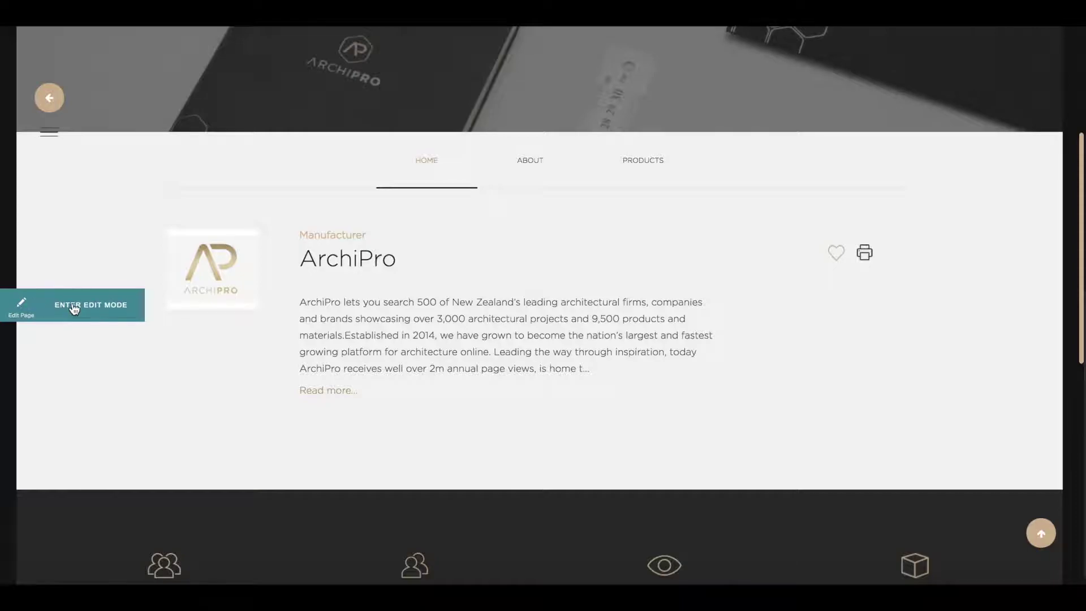
{"action": "left_click", "coordinate": [74, 306]}
Step: Dismiss the edit mode notice and show the profile's CASE STUDIES projects
{"action": "left_click", "coordinate": [487, 307]}
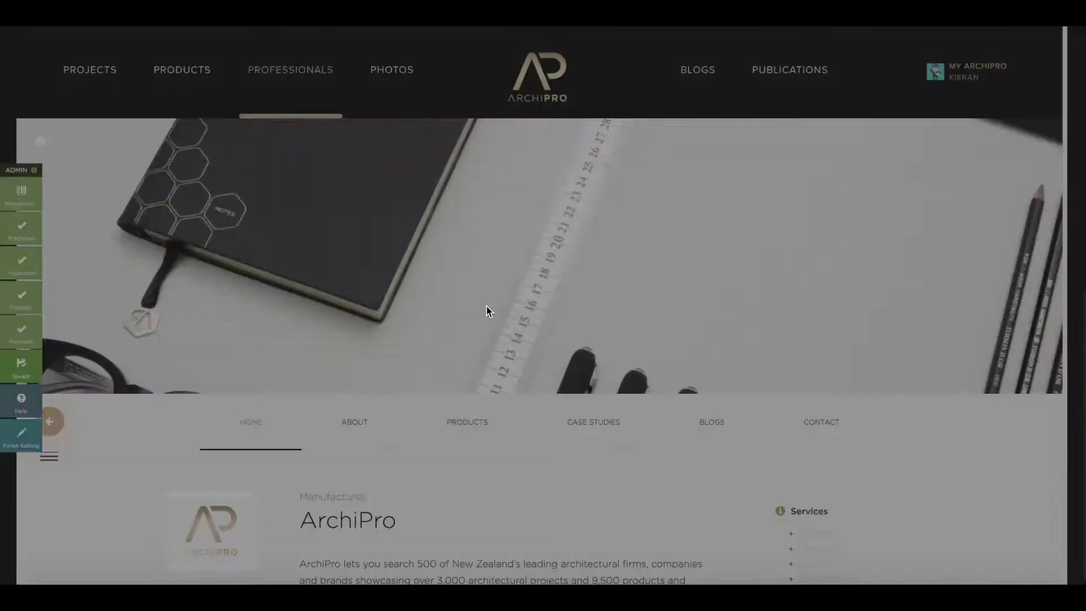
{"action": "scroll", "coordinate": [486, 311], "scroll_direction": "down", "scroll_amount": 3}
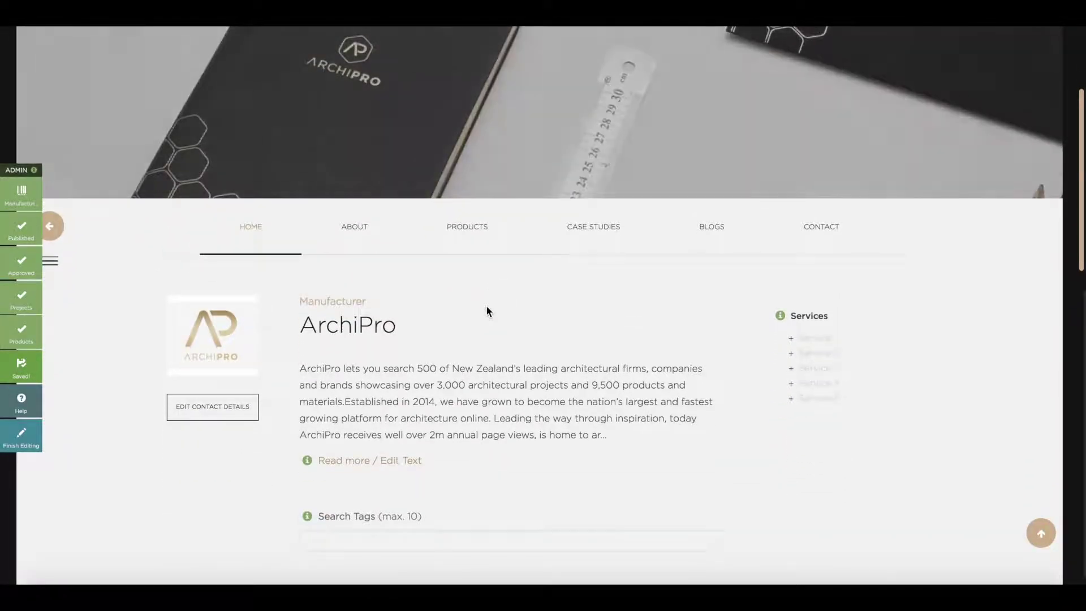
{"action": "scroll", "coordinate": [486, 311], "scroll_direction": "down", "scroll_amount": 2}
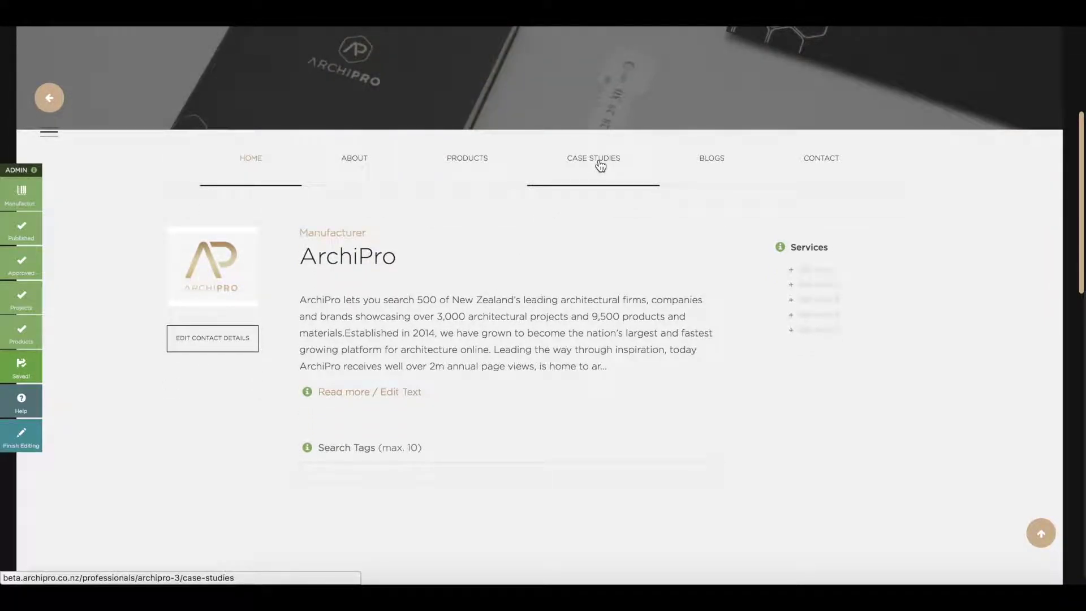
{"action": "left_click", "coordinate": [600, 164]}
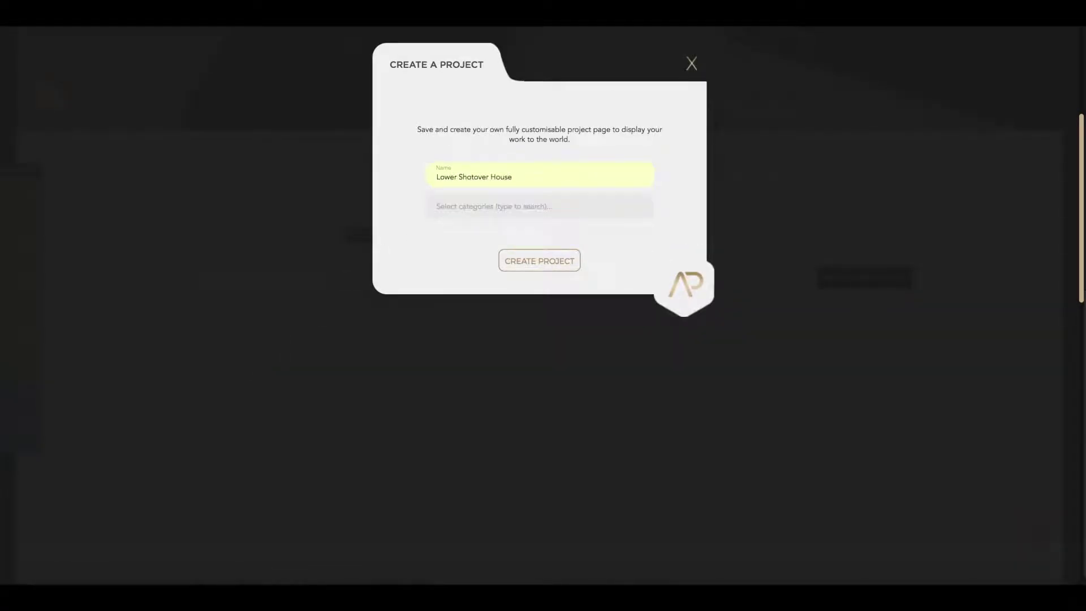
Step: Create 'Lower Shotover House' under Residential Projects and go to its new page
{"action": "left_click", "coordinate": [465, 207]}
{"action": "type", "text": "Res"}
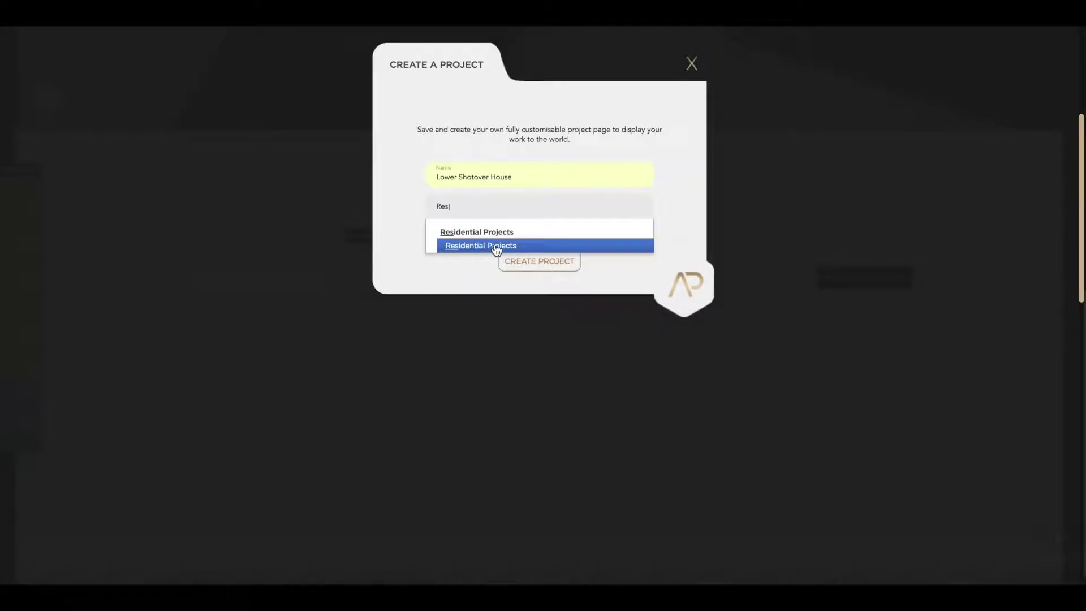
{"action": "left_click", "coordinate": [496, 246]}
{"action": "left_click", "coordinate": [539, 261]}
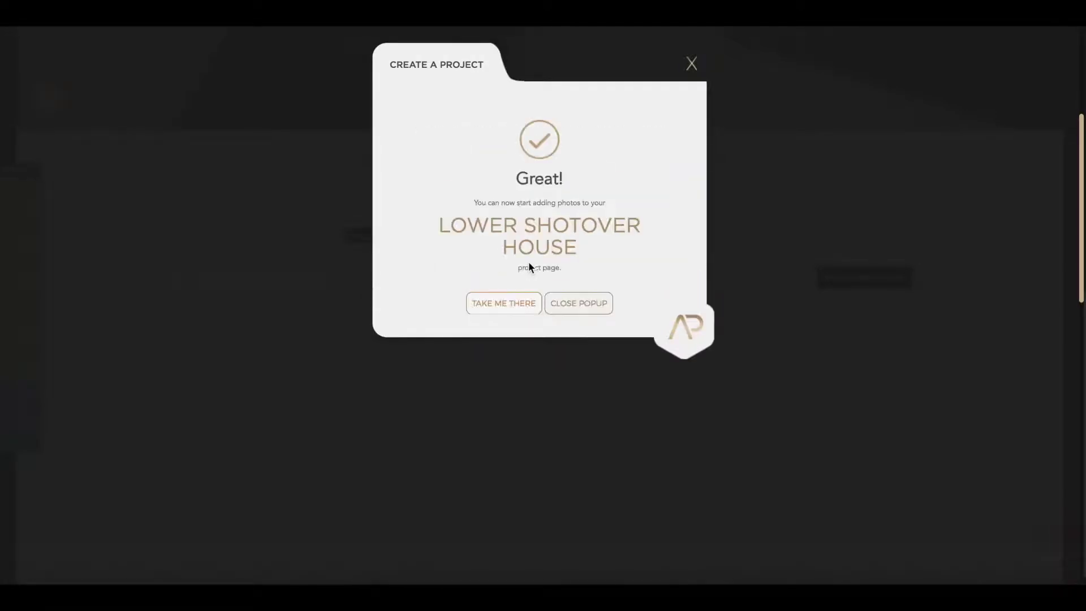
{"action": "left_click", "coordinate": [503, 305]}
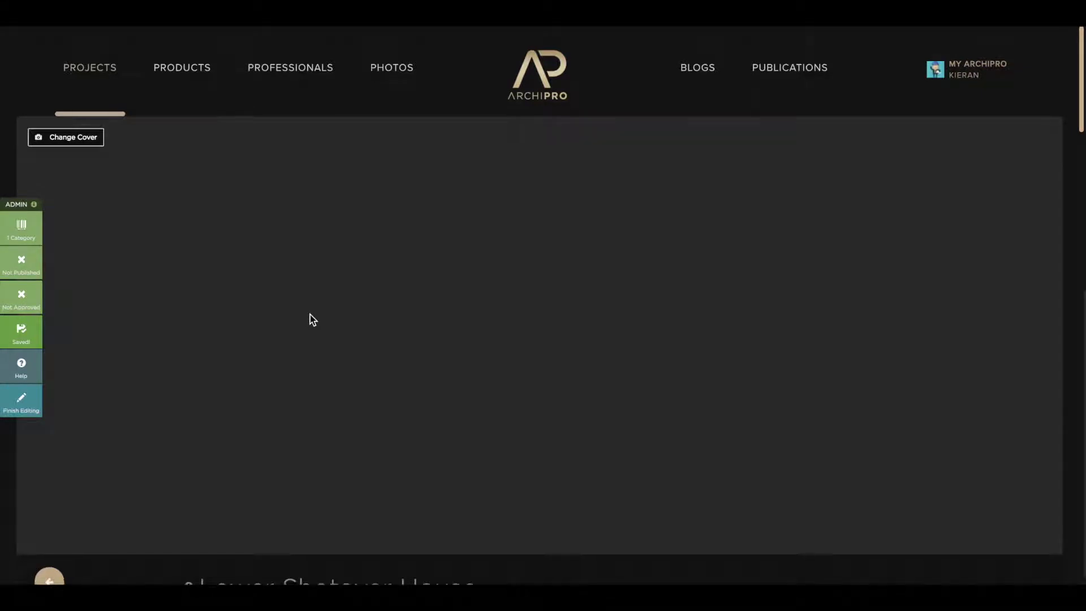
{"action": "scroll", "coordinate": [310, 315], "scroll_direction": "down", "scroll_amount": 5}
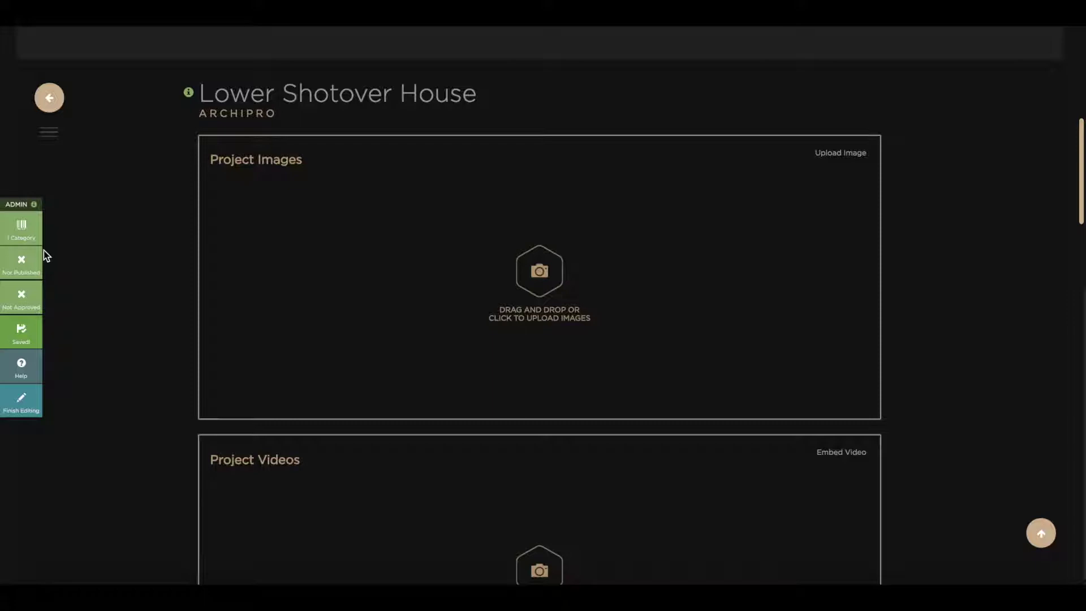
Step: Open the Lower Shotover House category settings to add two more categories
{"action": "left_click", "coordinate": [103, 231]}
Step: Upload all seven house photos to the project and open Re-arrange Photos
{"action": "left_click", "coordinate": [541, 270]}
{"action": "left_click", "coordinate": [649, 182]}
{"action": "left_click", "coordinate": [551, 183], "text": "super"}
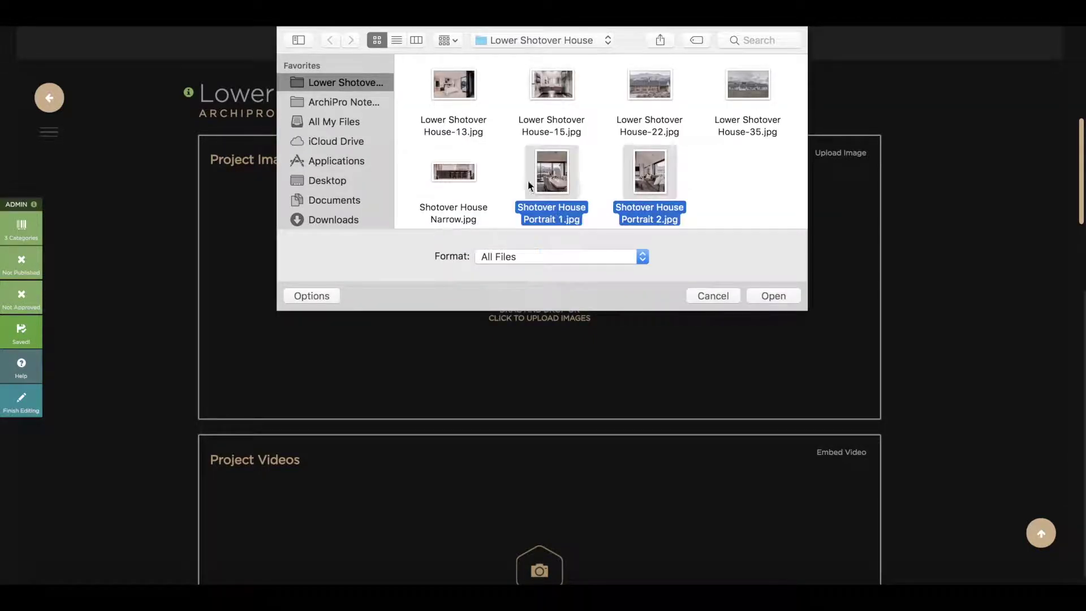
{"action": "left_click", "coordinate": [454, 182], "text": "super"}
{"action": "left_click", "coordinate": [454, 95], "text": "super"}
{"action": "left_click", "coordinate": [552, 96], "text": "super"}
{"action": "left_click", "coordinate": [649, 96], "text": "super"}
{"action": "left_click", "coordinate": [747, 96], "text": "super"}
{"action": "key", "text": "Return"}
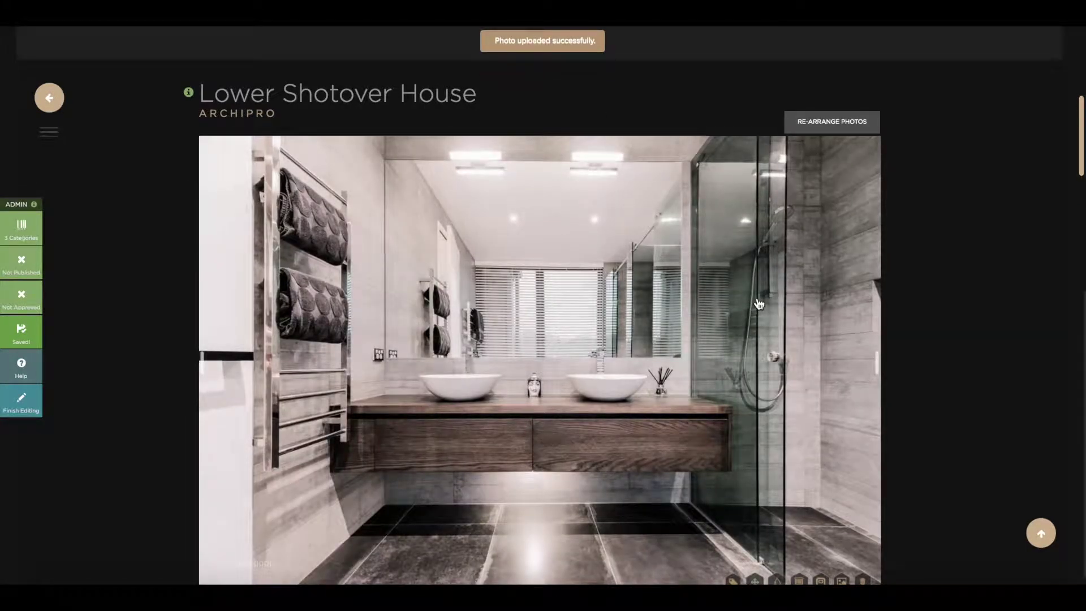
{"action": "left_click", "coordinate": [839, 128]}
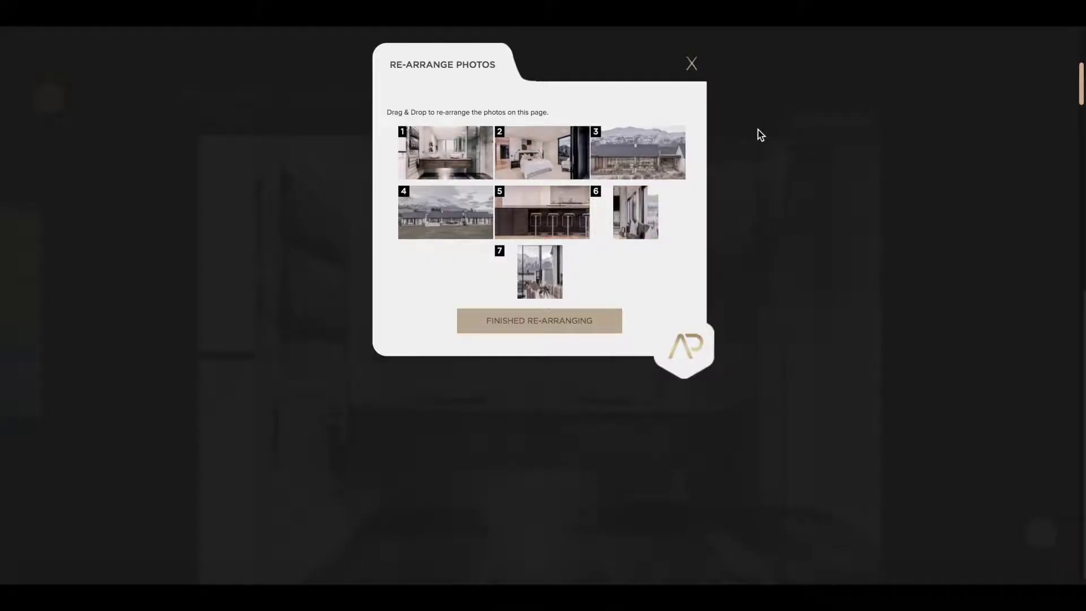
Step: Put the exterior shot first and move the bedroom and bathroom photos to the end
{"action": "left_click_drag", "start_coordinate": [466, 212], "coordinate": [466, 150]}
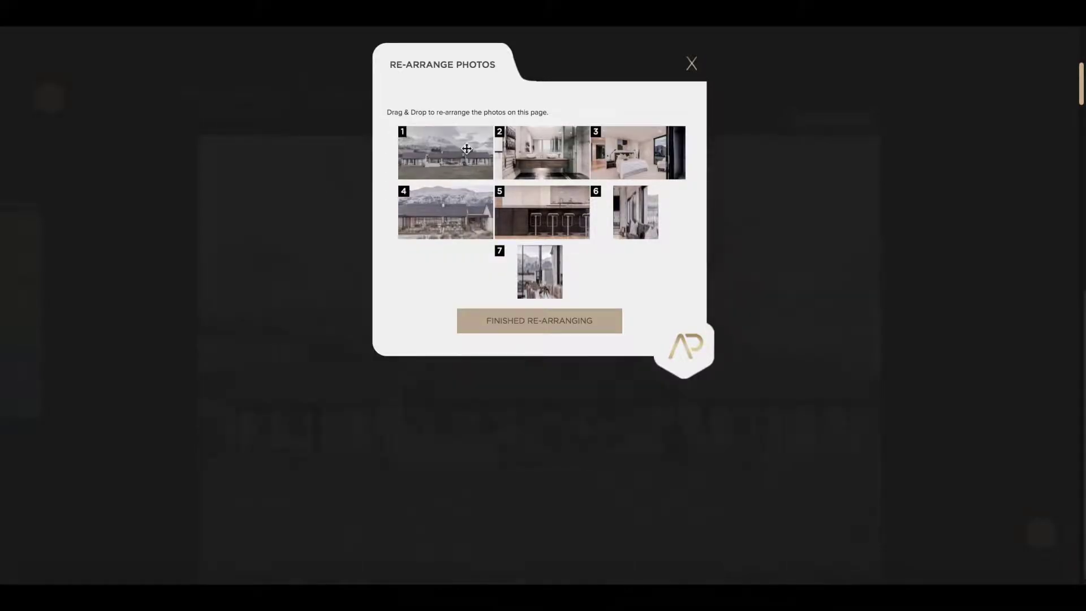
{"action": "left_click_drag", "start_coordinate": [636, 153], "coordinate": [606, 271]}
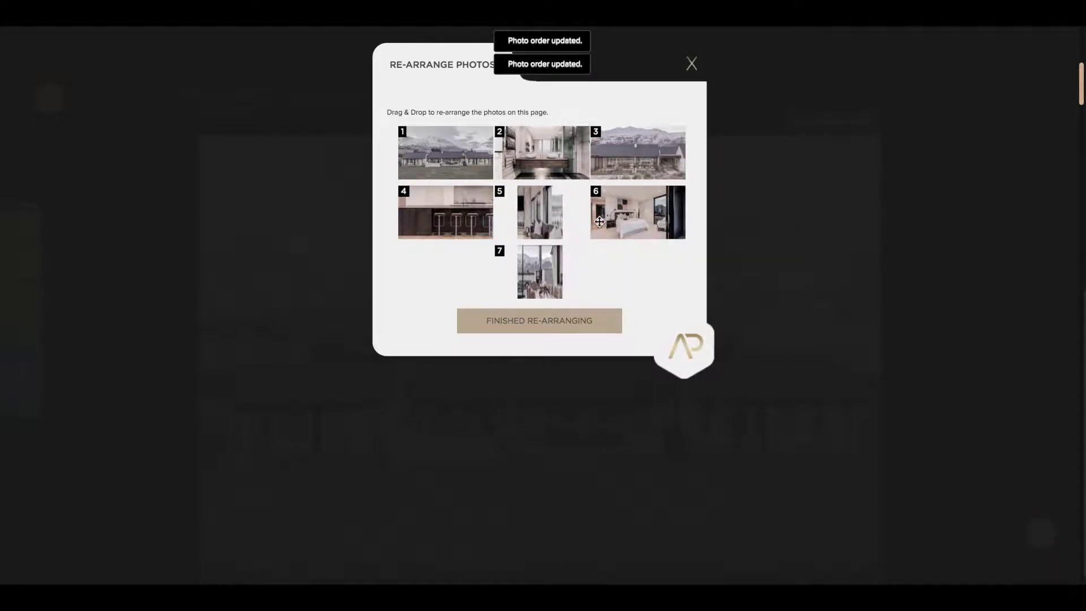
{"action": "left_click_drag", "start_coordinate": [555, 153], "coordinate": [640, 212]}
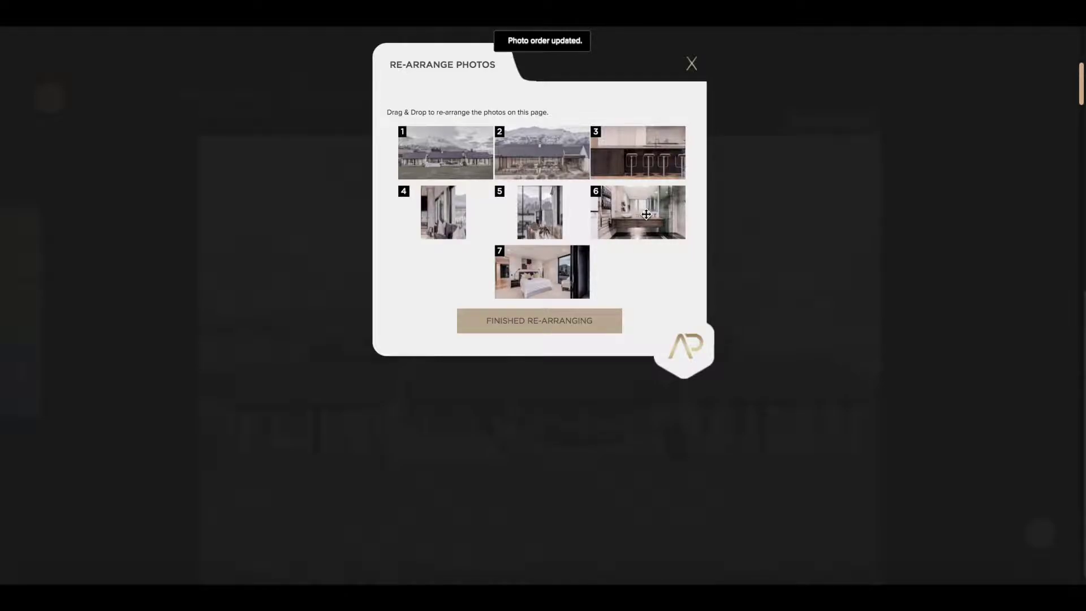
{"action": "left_click", "coordinate": [573, 329]}
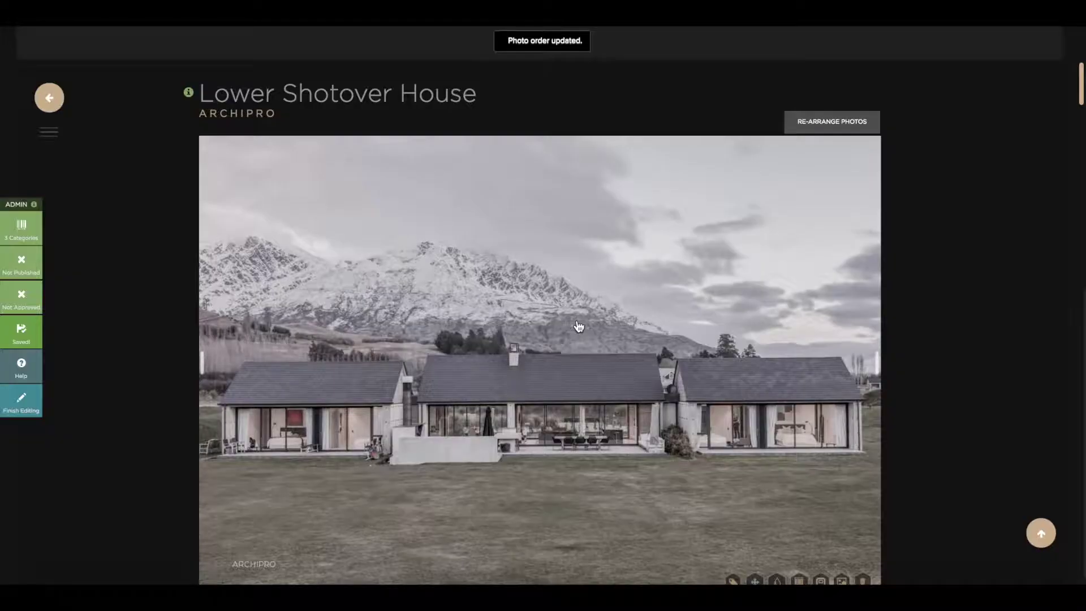
{"action": "scroll", "coordinate": [578, 327], "scroll_direction": "down", "scroll_amount": 4}
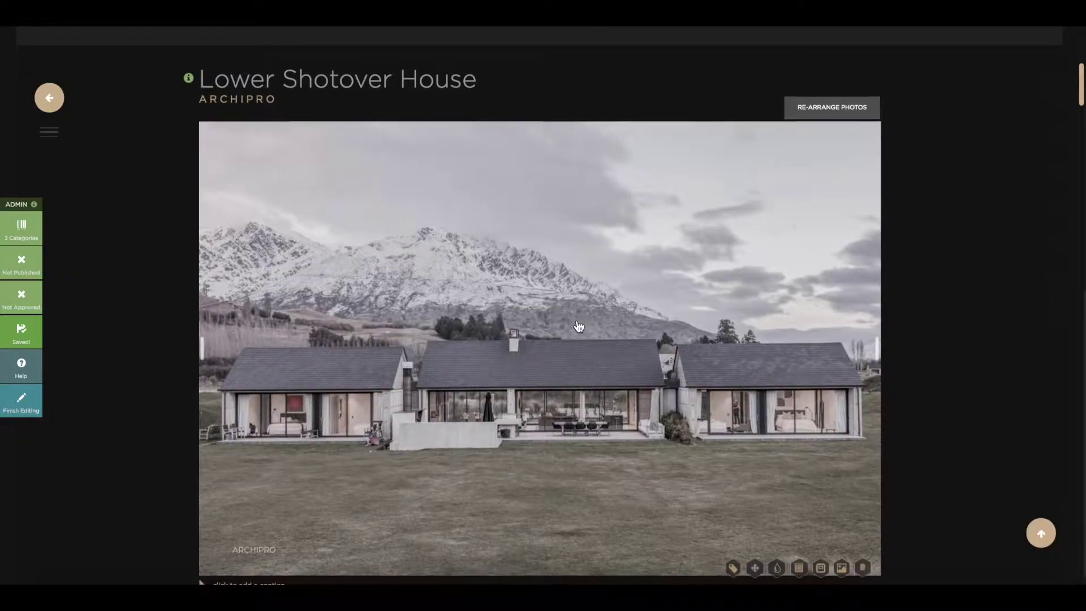
{"action": "scroll", "coordinate": [578, 327], "scroll_direction": "down", "scroll_amount": 1}
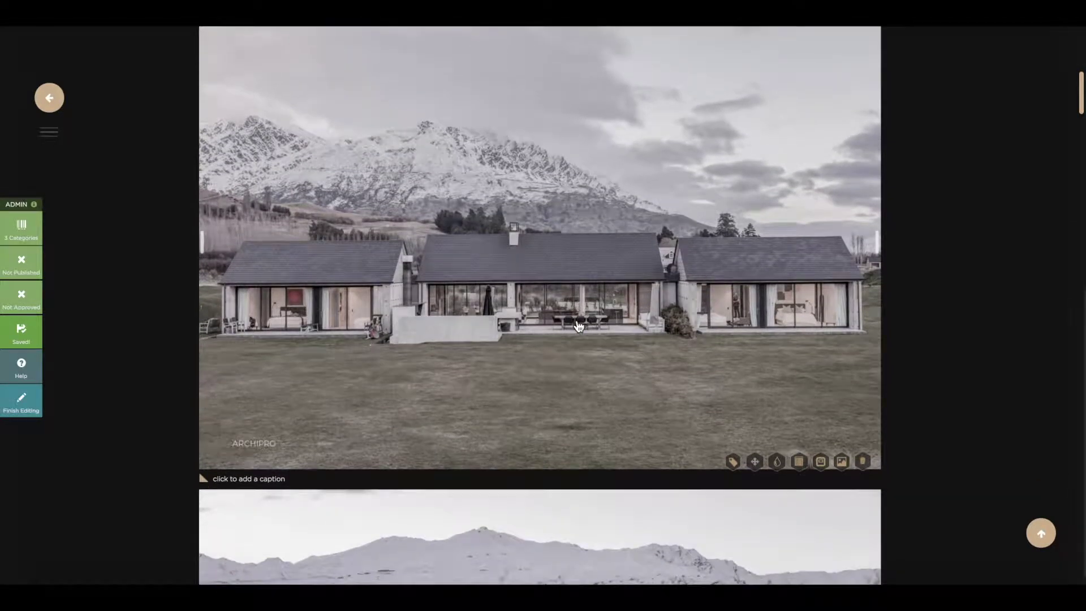
Step: Begin captioning the first photo 'Lower Shotover House'
{"action": "left_click", "coordinate": [422, 479]}
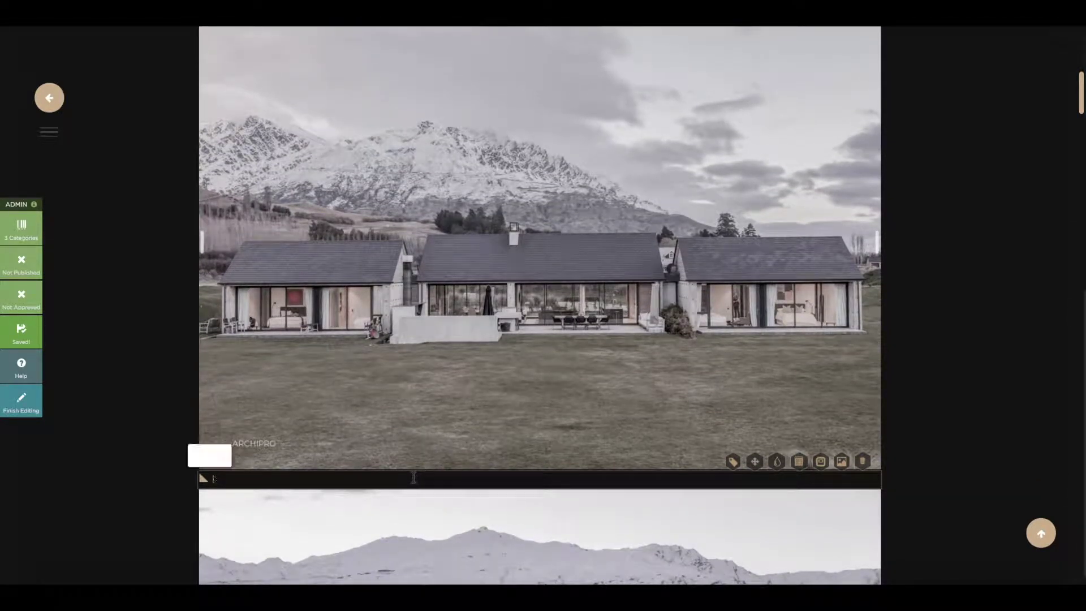
{"action": "type", "text": "s"}
{"action": "key", "text": "BackSpace"}
{"action": "type", "text": "Lo"}
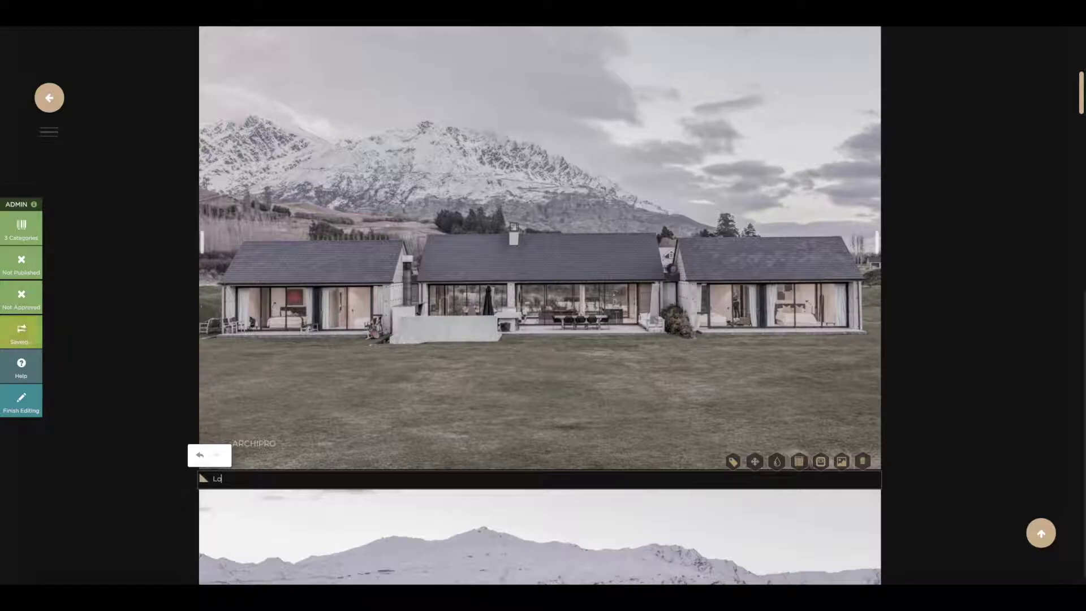
{"action": "type", "text": "er Shoto"}
{"action": "type", "text": "ver House"}
Step: Make the lead exterior photo the page banner, reposition it, and save
{"action": "left_click", "coordinate": [822, 463]}
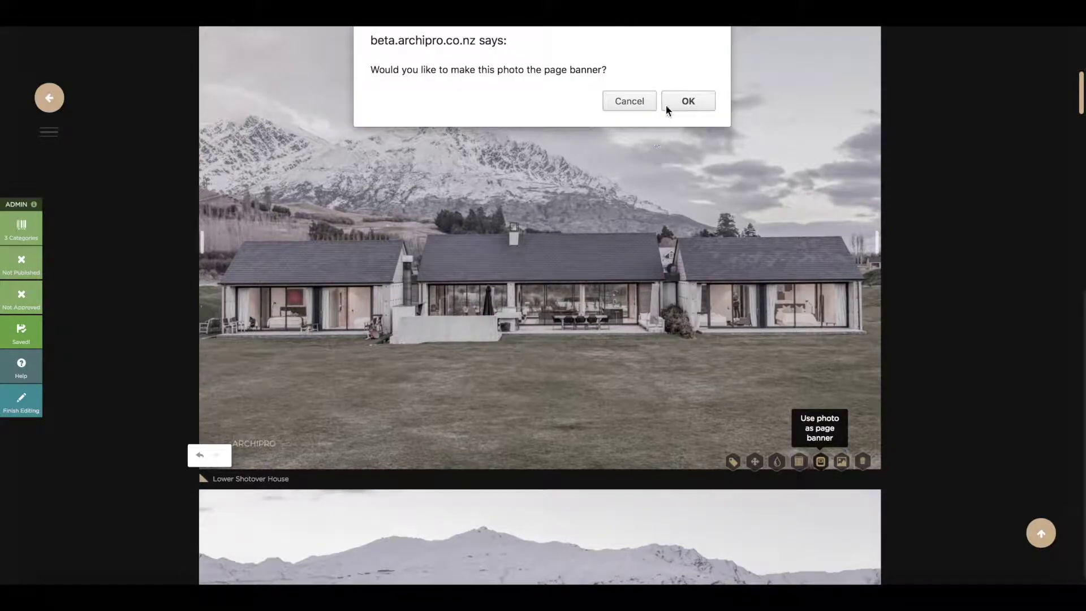
{"action": "left_click", "coordinate": [686, 106]}
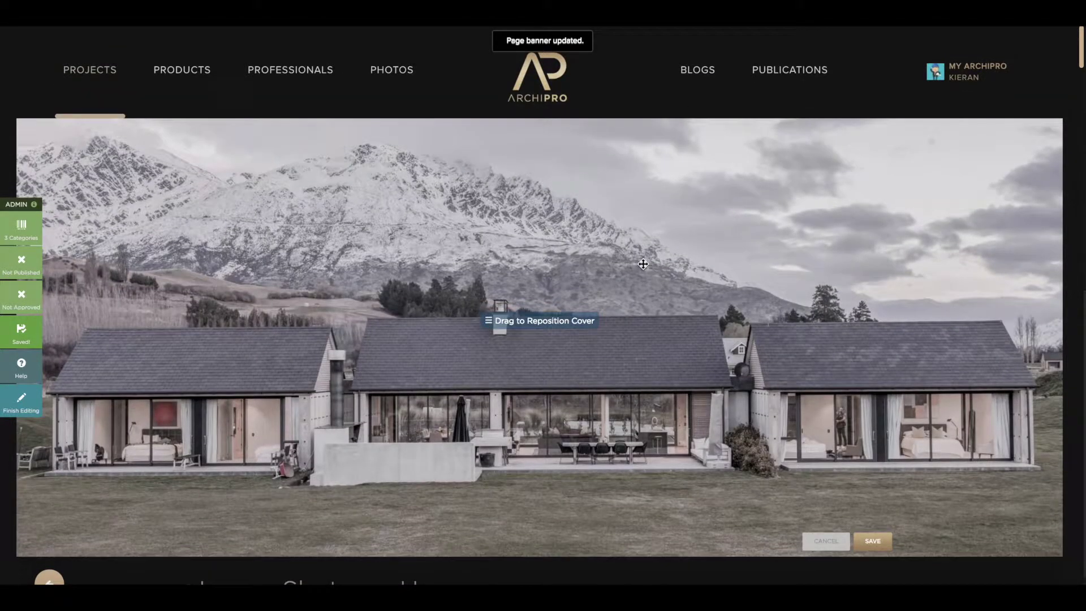
{"action": "mouse_move", "coordinate": [640, 286]}
{"action": "left_mouse_down"}
{"action": "mouse_move", "coordinate": [676, 158]}
{"action": "mouse_move", "coordinate": [661, 241]}
{"action": "mouse_move", "coordinate": [664, 213]}
{"action": "left_mouse_up"}
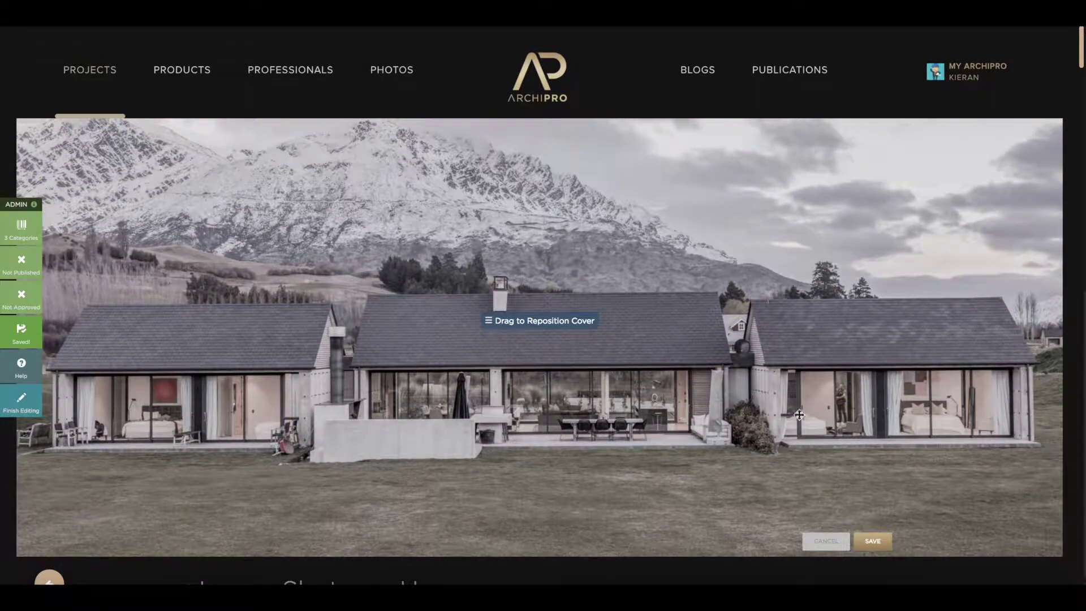
{"action": "left_click", "coordinate": [872, 542]}
{"action": "scroll", "coordinate": [875, 548], "scroll_direction": "down", "scroll_amount": 4}
{"action": "scroll", "coordinate": [875, 548], "scroll_direction": "down", "scroll_amount": 4}
{"action": "scroll", "coordinate": [875, 548], "scroll_direction": "down", "scroll_amount": 4}
{"action": "scroll", "coordinate": [872, 543], "scroll_direction": "down", "scroll_amount": 2}
{"action": "scroll", "coordinate": [873, 543], "scroll_direction": "down", "scroll_amount": 4}
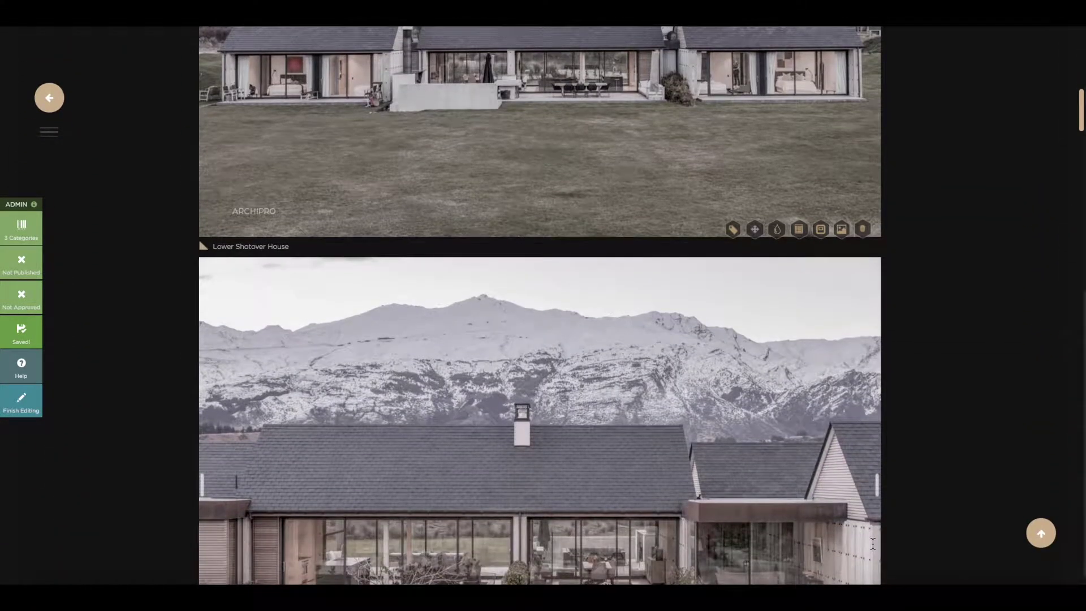
{"action": "scroll", "coordinate": [872, 543], "scroll_direction": "down", "scroll_amount": 3}
{"action": "scroll", "coordinate": [873, 543], "scroll_direction": "down", "scroll_amount": 1}
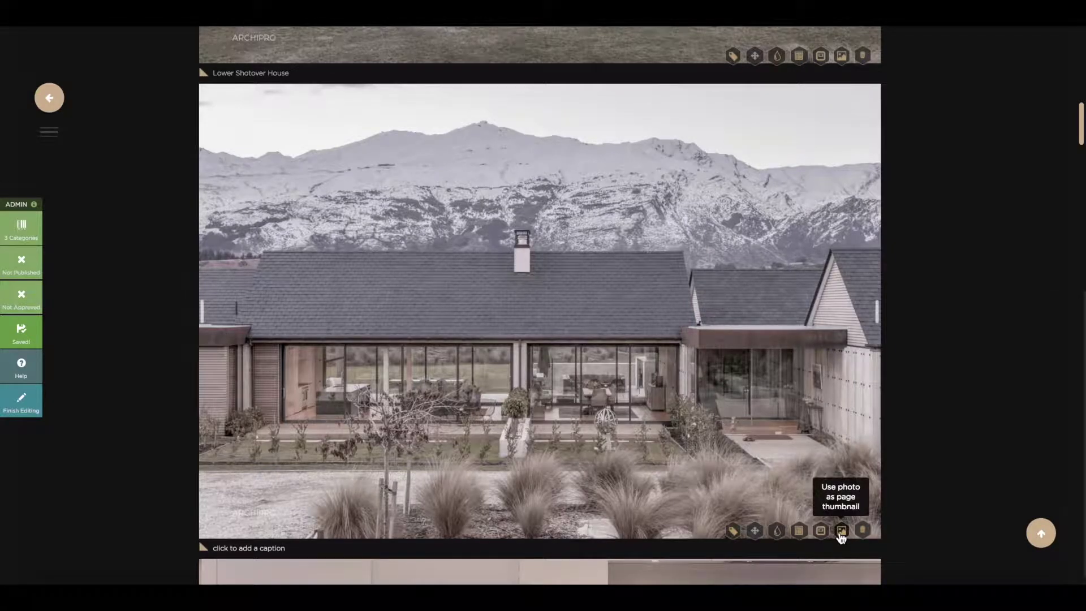
Step: Set the house photo with snowy mountains and tussock as the page thumbnail
{"action": "left_click", "coordinate": [841, 533]}
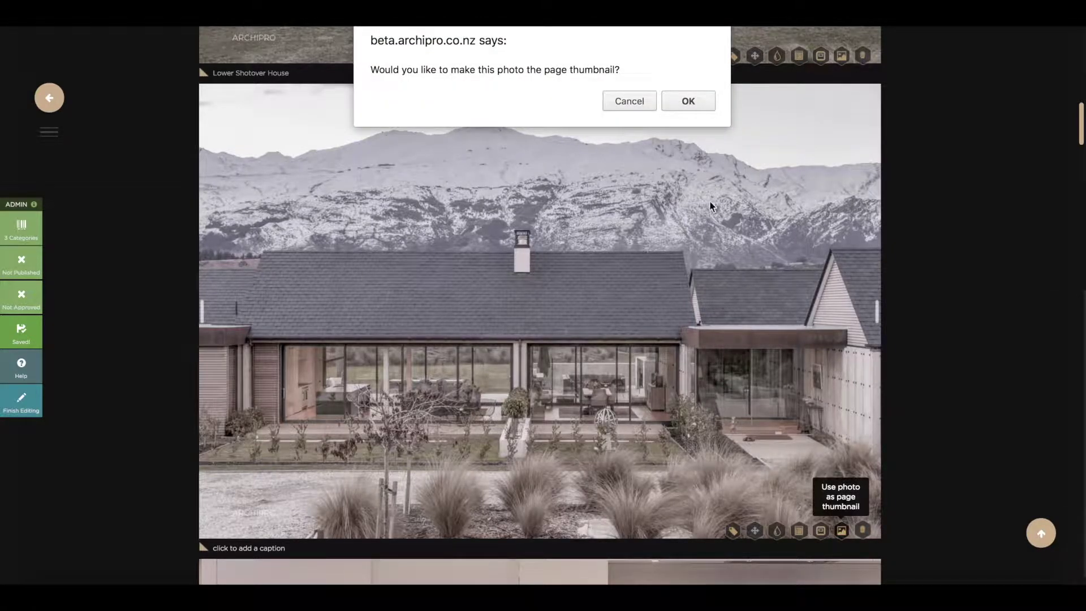
{"action": "left_click", "coordinate": [688, 101]}
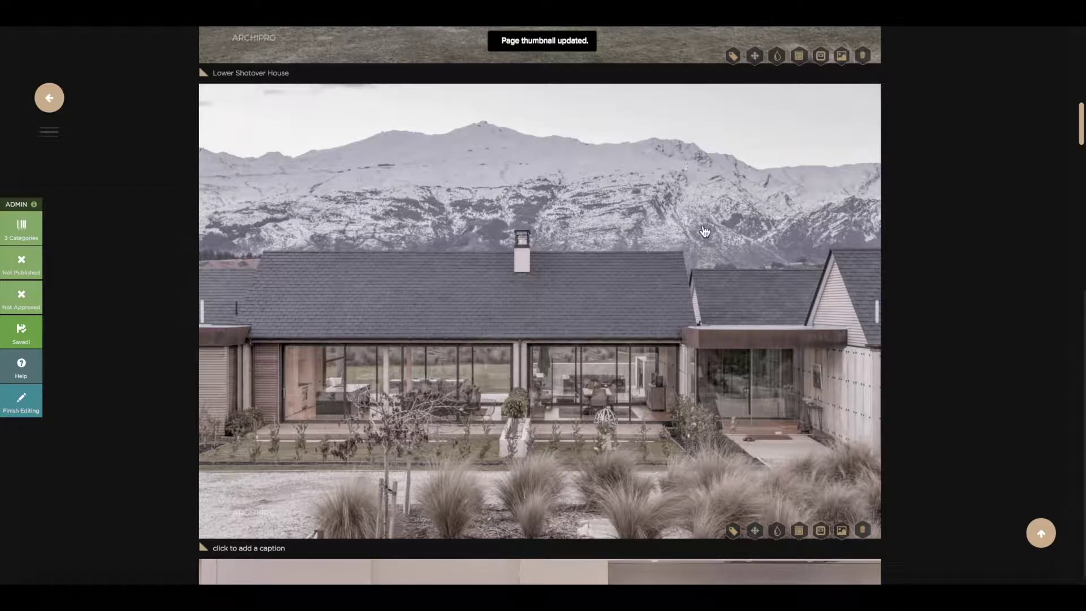
{"action": "left_click", "coordinate": [733, 530]}
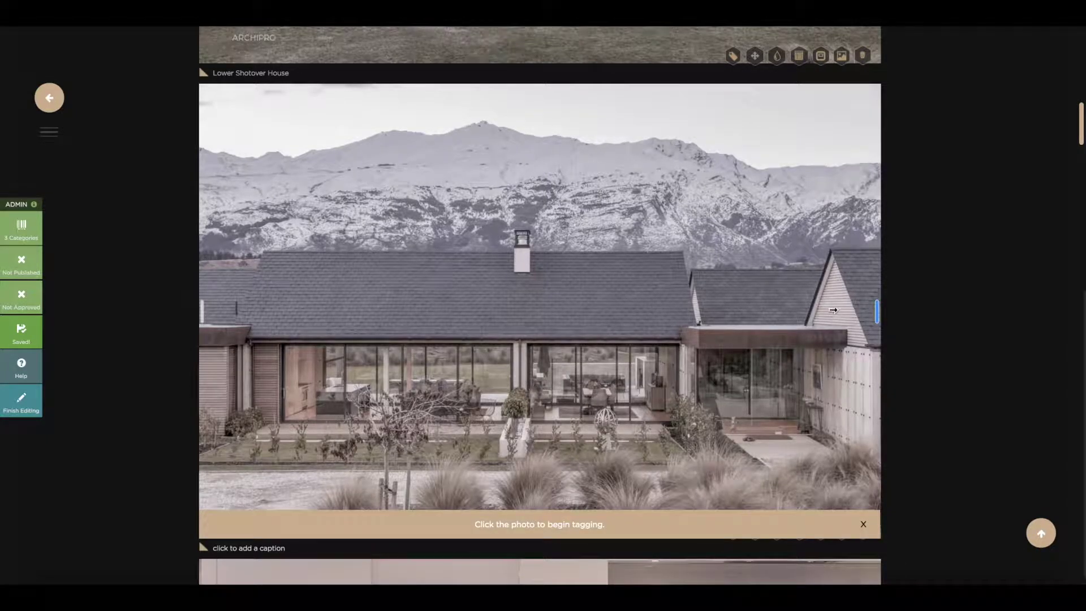
Step: Tag the cladding as rusticated weatherboard and the glass doors as Low E Double Glazing
{"action": "left_click", "coordinate": [816, 313]}
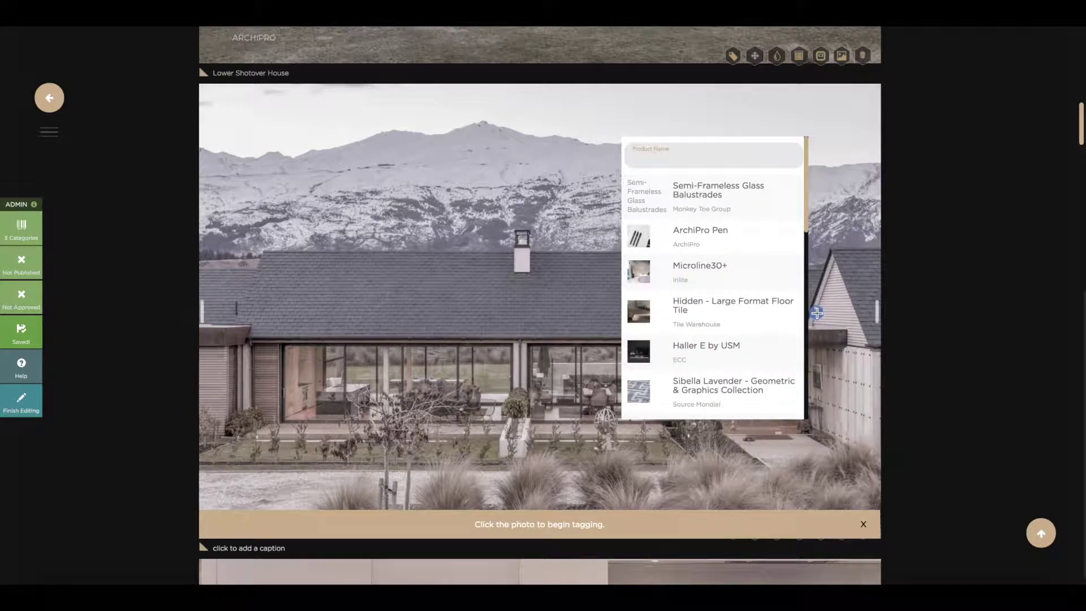
{"action": "type", "text": "rusticated"}
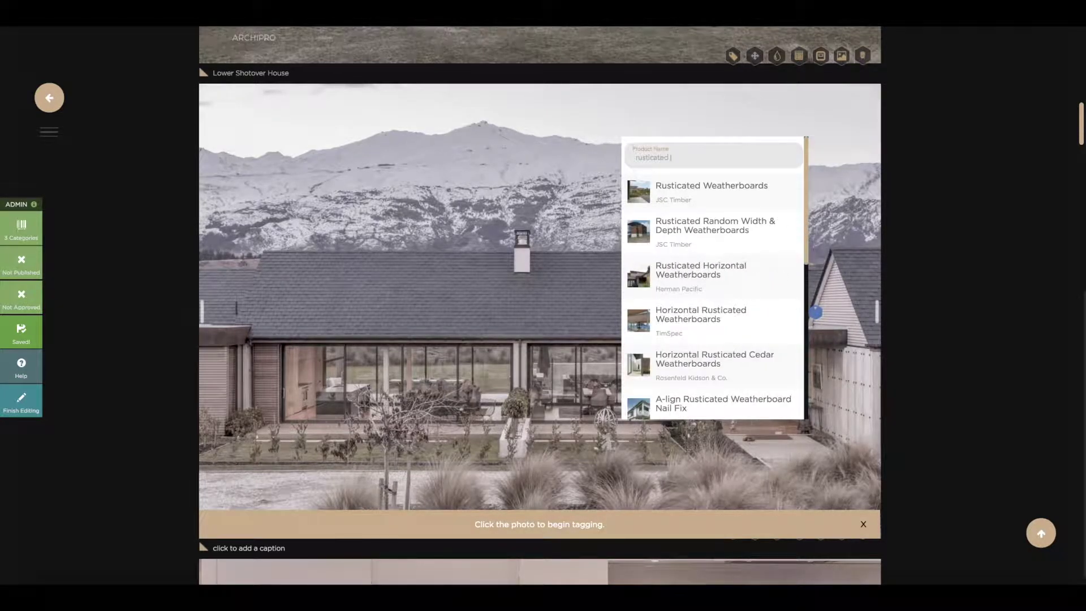
{"action": "left_click", "coordinate": [732, 276]}
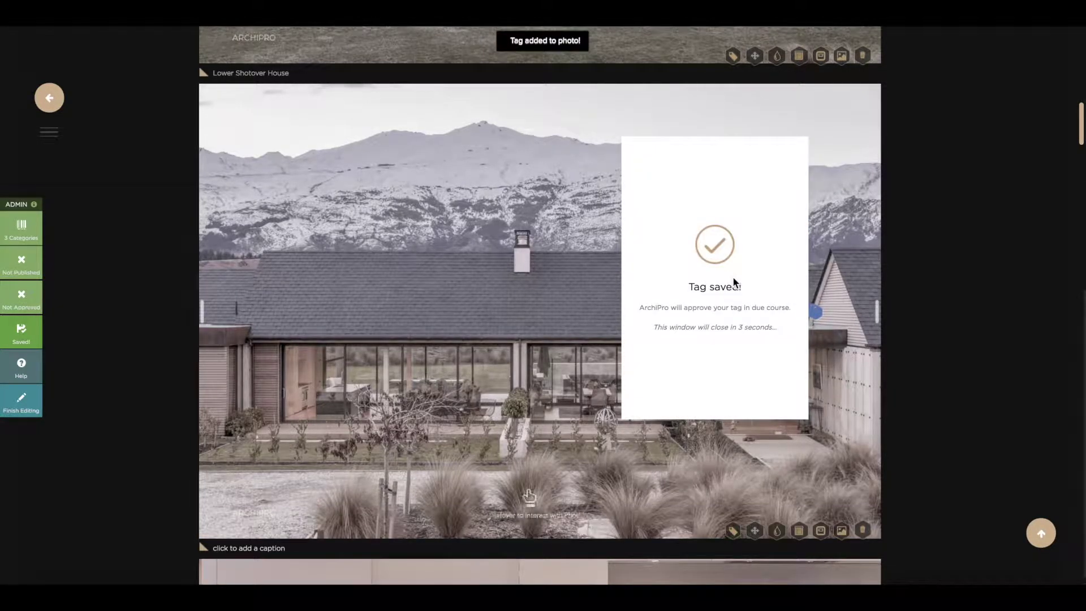
{"action": "left_click", "coordinate": [732, 530]}
{"action": "left_click", "coordinate": [600, 363]}
{"action": "type", "text": "rusticated"}
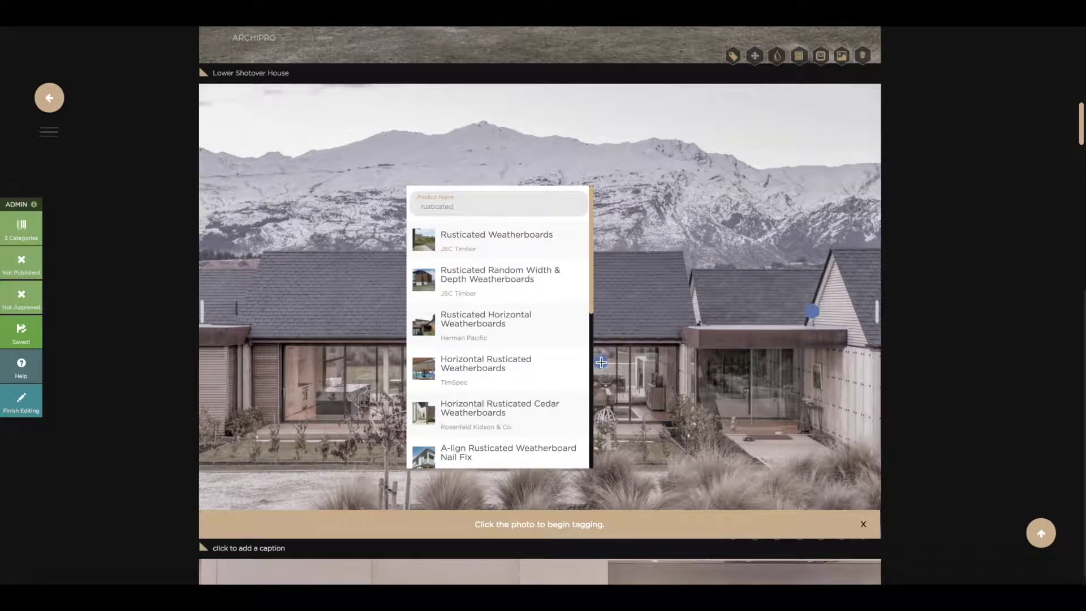
{"action": "type", "text": "low"}
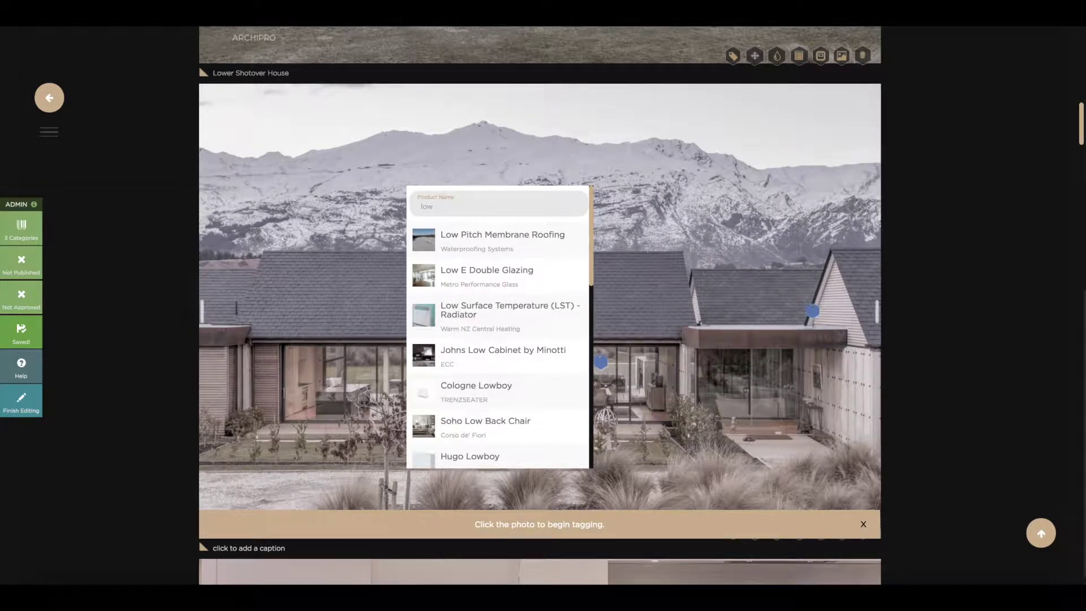
{"action": "left_click", "coordinate": [510, 274]}
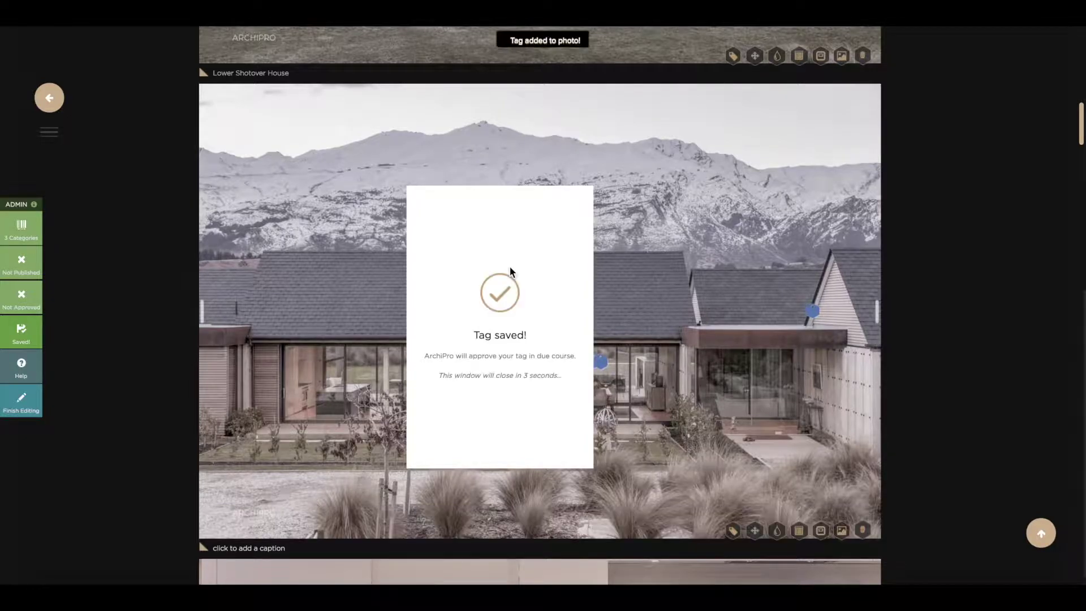
{"action": "scroll", "coordinate": [510, 273], "scroll_direction": "down", "scroll_amount": 3}
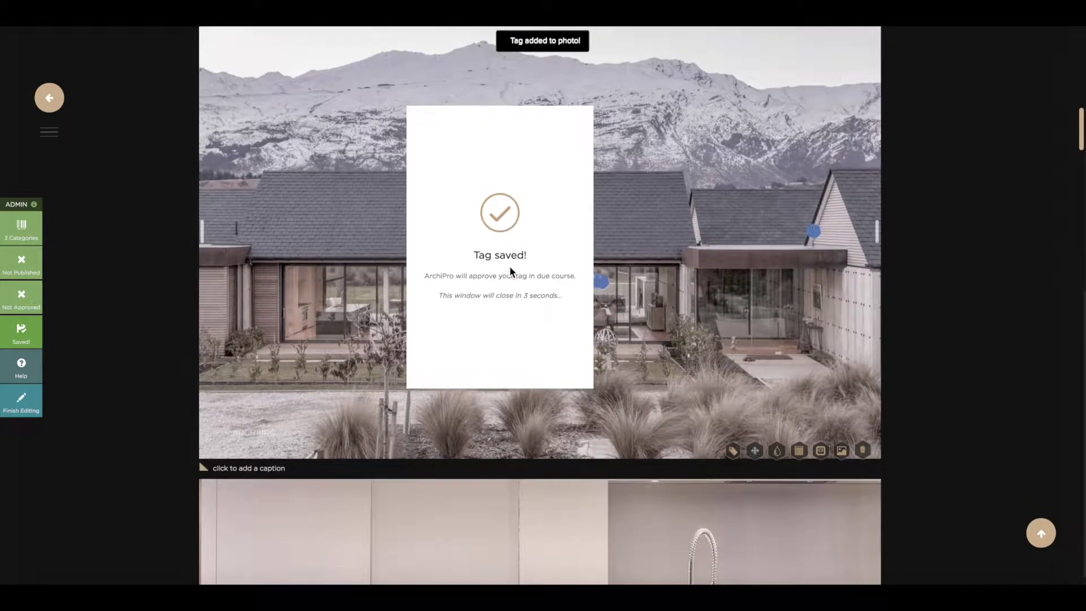
{"action": "scroll", "coordinate": [511, 273], "scroll_direction": "down", "scroll_amount": 3}
{"action": "scroll", "coordinate": [510, 274], "scroll_direction": "down", "scroll_amount": 3}
{"action": "scroll", "coordinate": [510, 273], "scroll_direction": "down", "scroll_amount": 2}
{"action": "scroll", "coordinate": [510, 273], "scroll_direction": "down", "scroll_amount": 2}
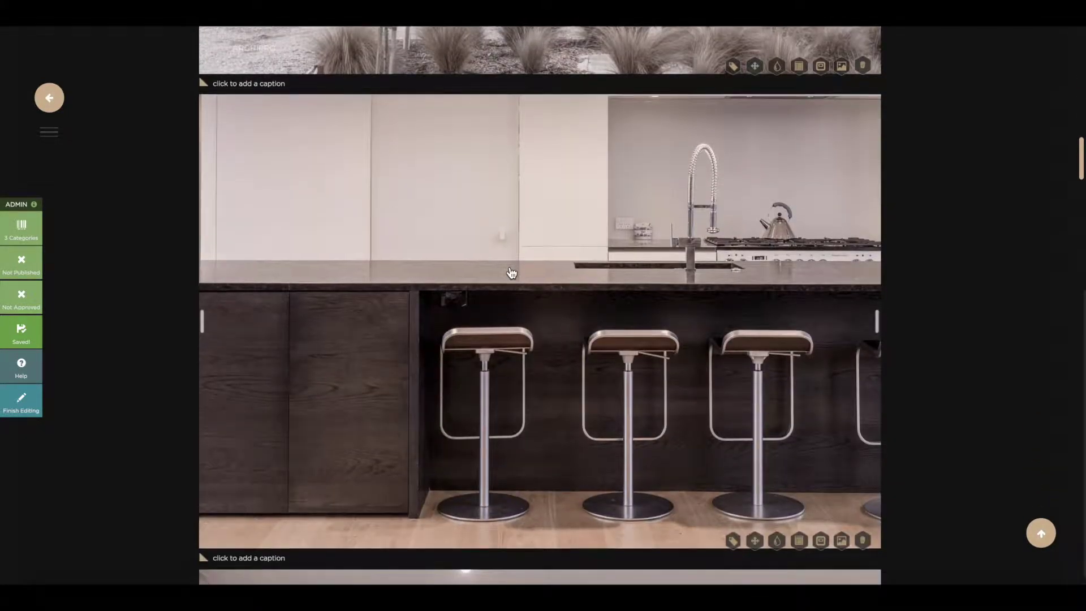
{"action": "scroll", "coordinate": [510, 273], "scroll_direction": "down", "scroll_amount": 1}
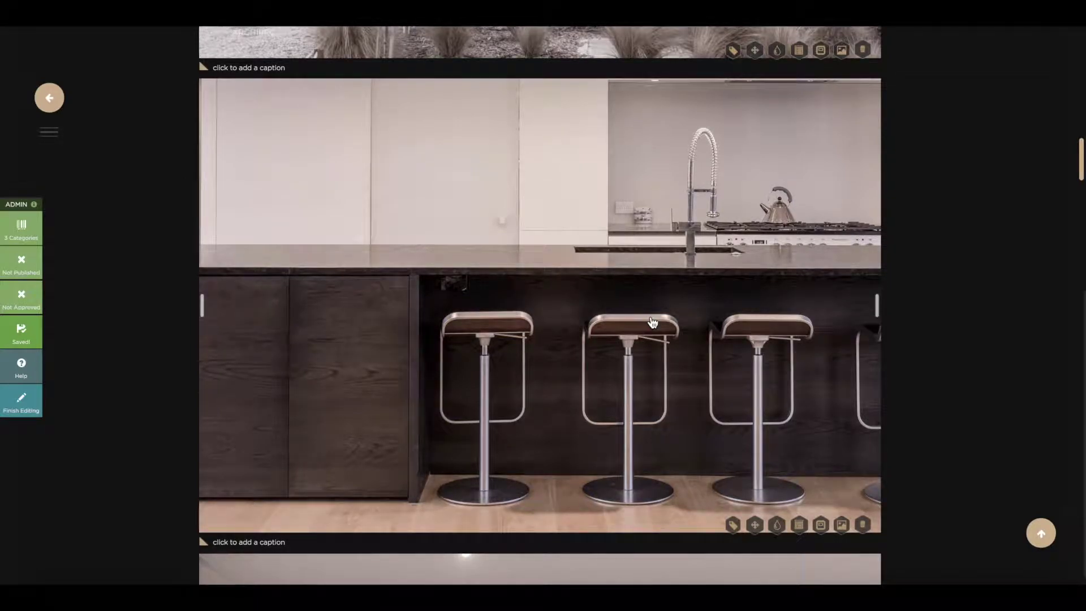
{"action": "left_click", "coordinate": [755, 525]}
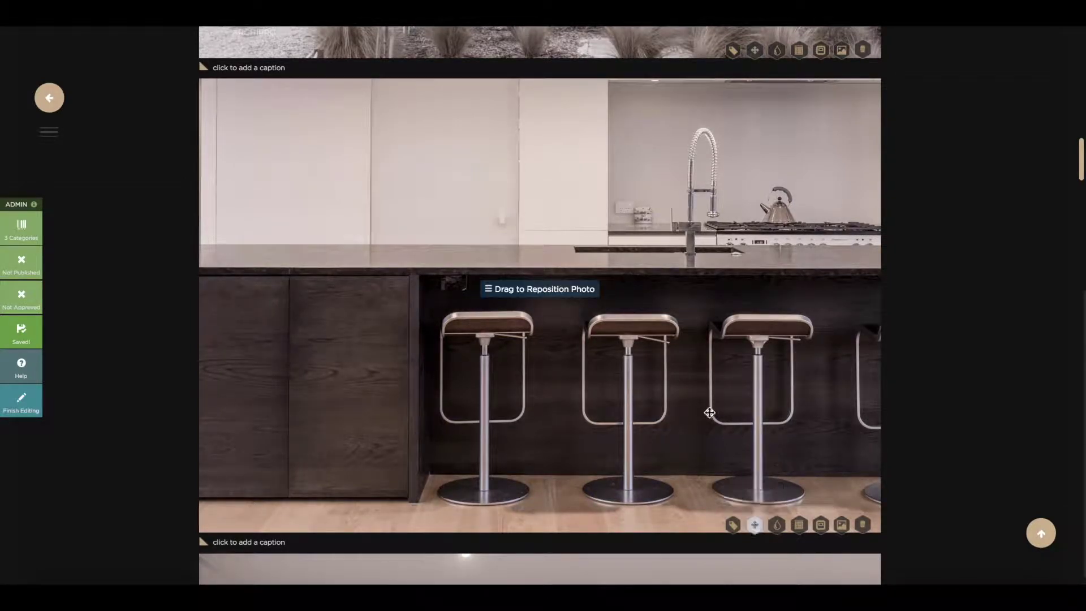
{"action": "mouse_move", "coordinate": [646, 365]}
{"action": "left_mouse_down"}
{"action": "mouse_move", "coordinate": [800, 373]}
{"action": "mouse_move", "coordinate": [404, 379]}
{"action": "left_mouse_up"}
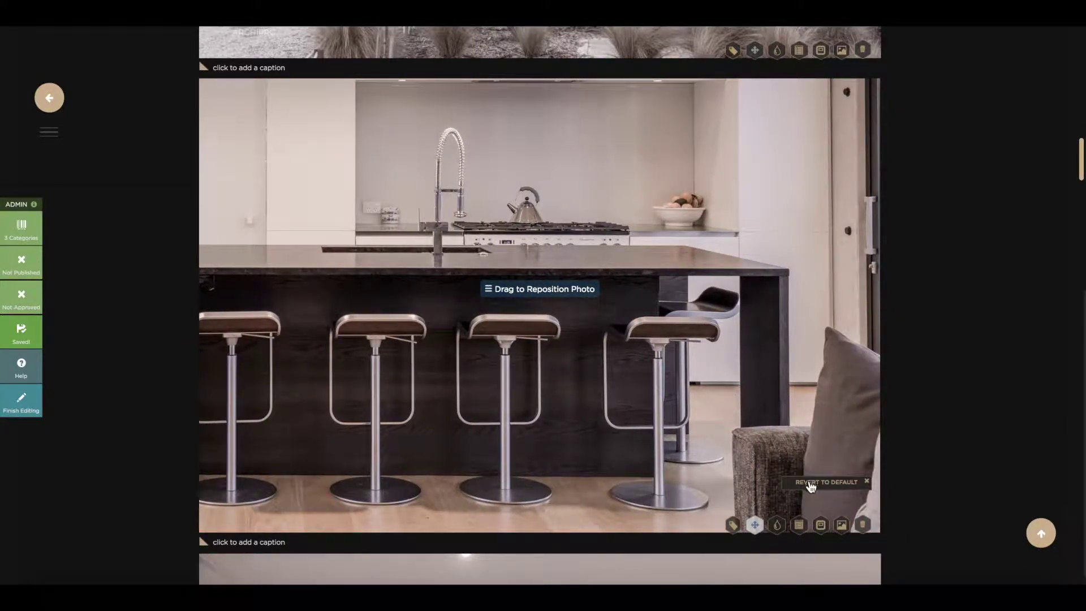
{"action": "left_click", "coordinate": [810, 485]}
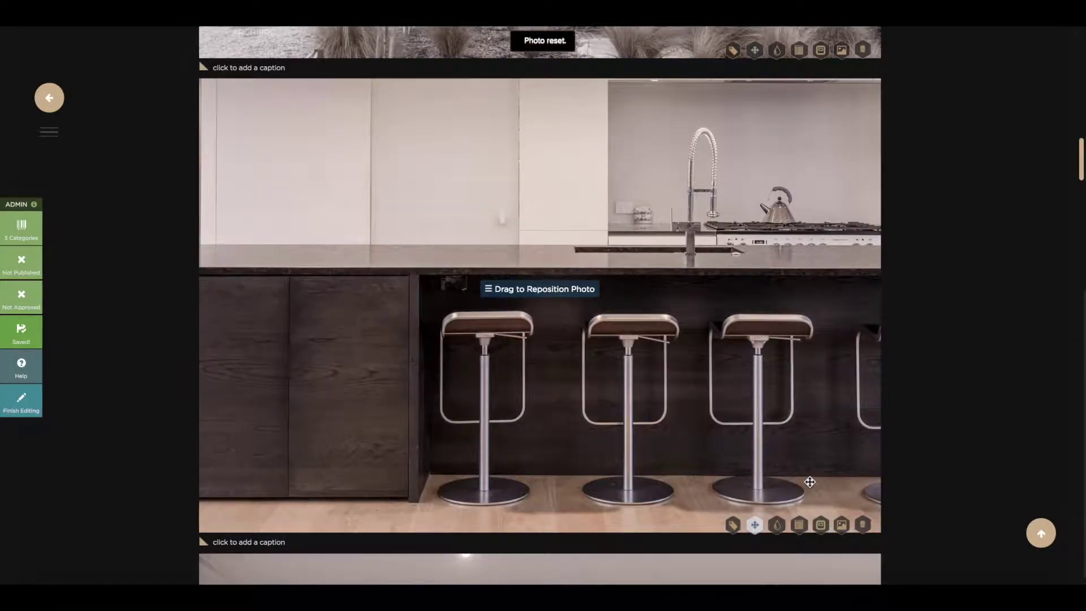
{"action": "scroll", "coordinate": [811, 486], "scroll_direction": "down", "scroll_amount": 3}
{"action": "scroll", "coordinate": [811, 486], "scroll_direction": "down", "scroll_amount": 3}
{"action": "scroll", "coordinate": [810, 485], "scroll_direction": "down", "scroll_amount": 2}
{"action": "scroll", "coordinate": [810, 486], "scroll_direction": "down", "scroll_amount": 4}
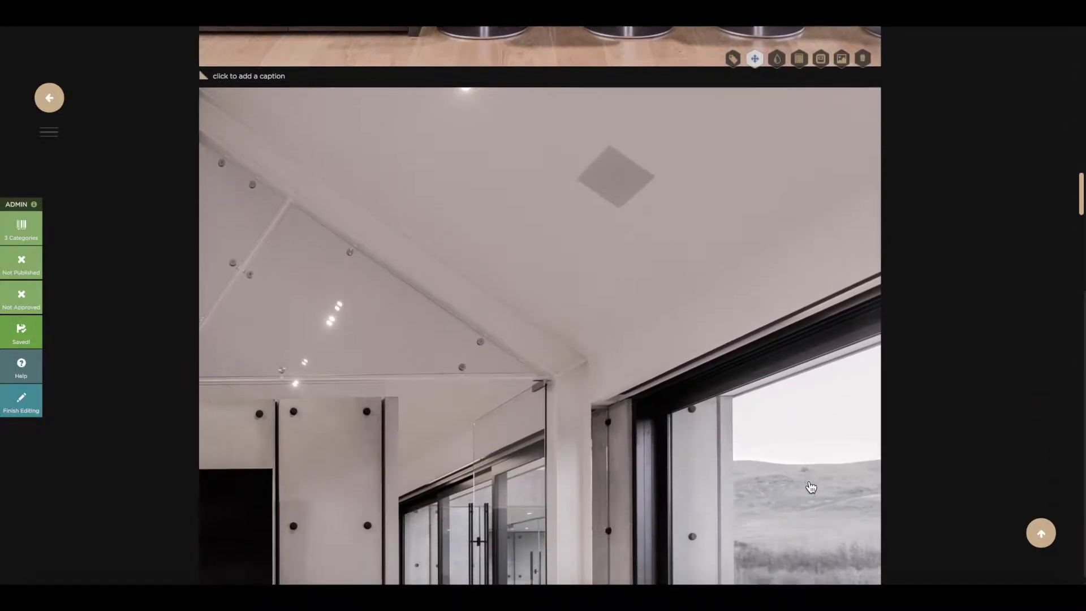
{"action": "scroll", "coordinate": [811, 486], "scroll_direction": "down", "scroll_amount": 2}
{"action": "scroll", "coordinate": [810, 486], "scroll_direction": "down", "scroll_amount": 4}
{"action": "scroll", "coordinate": [810, 486], "scroll_direction": "down", "scroll_amount": 3}
{"action": "scroll", "coordinate": [810, 486], "scroll_direction": "down", "scroll_amount": 2}
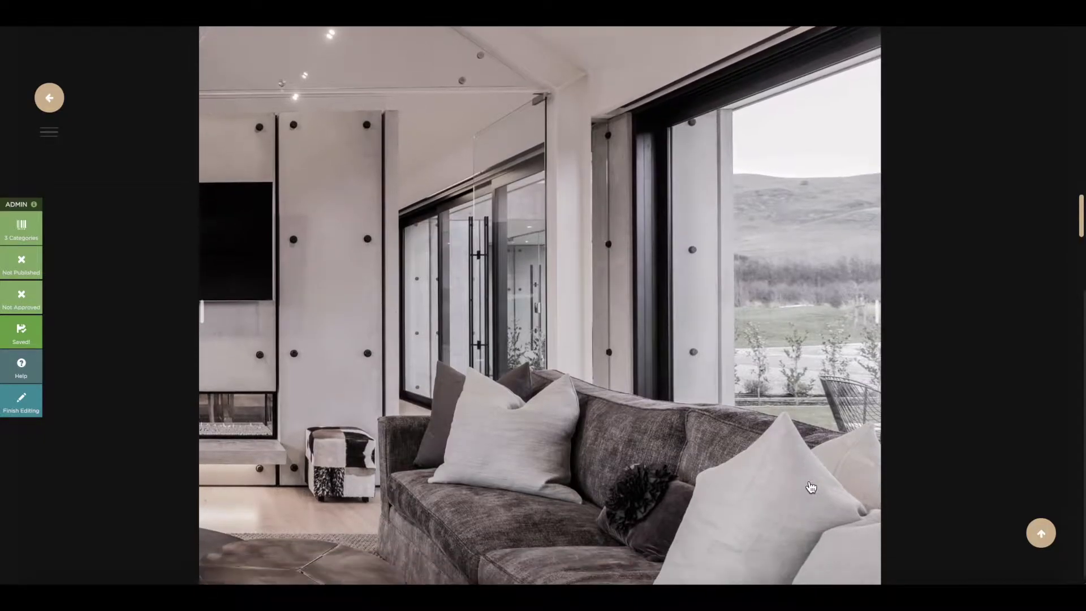
{"action": "scroll", "coordinate": [810, 485], "scroll_direction": "down", "scroll_amount": 4}
{"action": "scroll", "coordinate": [810, 485], "scroll_direction": "down", "scroll_amount": 3}
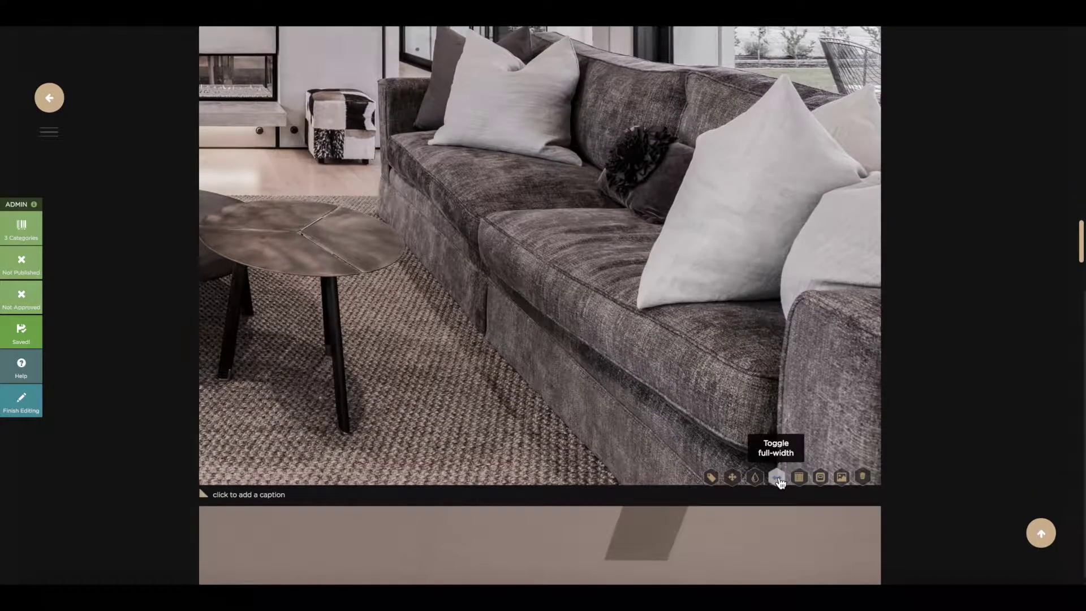
Step: Put the sofa and dining photos side by side at half width, and tag the bathroom photo Bathroom
{"action": "left_click", "coordinate": [781, 483]}
{"action": "scroll", "coordinate": [781, 484], "scroll_direction": "up", "scroll_amount": 2}
{"action": "scroll", "coordinate": [781, 483], "scroll_direction": "down", "scroll_amount": 3}
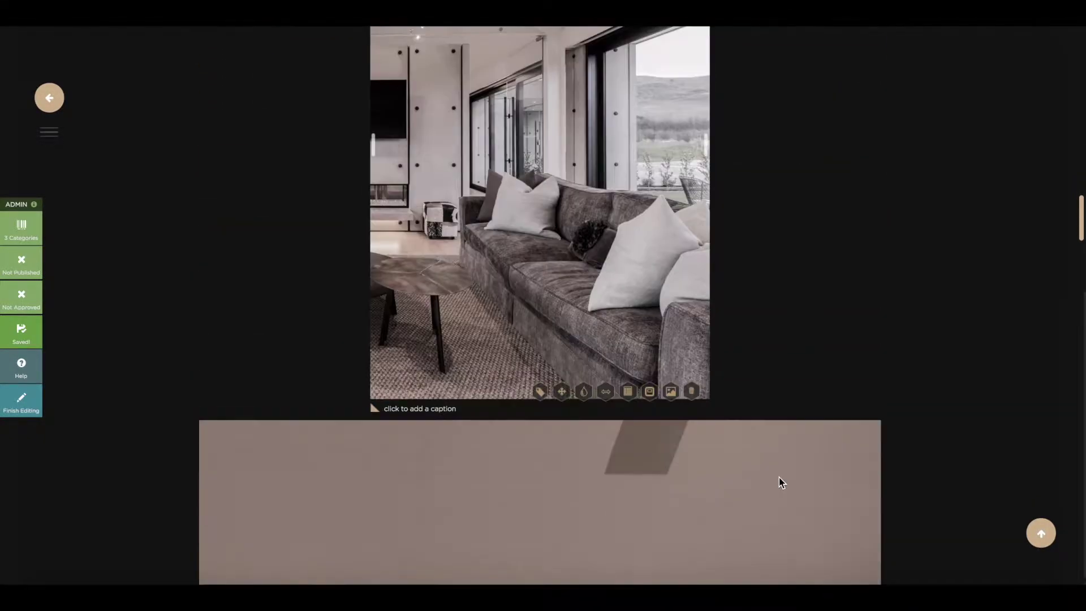
{"action": "scroll", "coordinate": [781, 483], "scroll_direction": "down", "scroll_amount": 3}
{"action": "scroll", "coordinate": [781, 482], "scroll_direction": "down", "scroll_amount": 4}
{"action": "scroll", "coordinate": [781, 483], "scroll_direction": "down", "scroll_amount": 4}
{"action": "scroll", "coordinate": [780, 483], "scroll_direction": "down", "scroll_amount": 2}
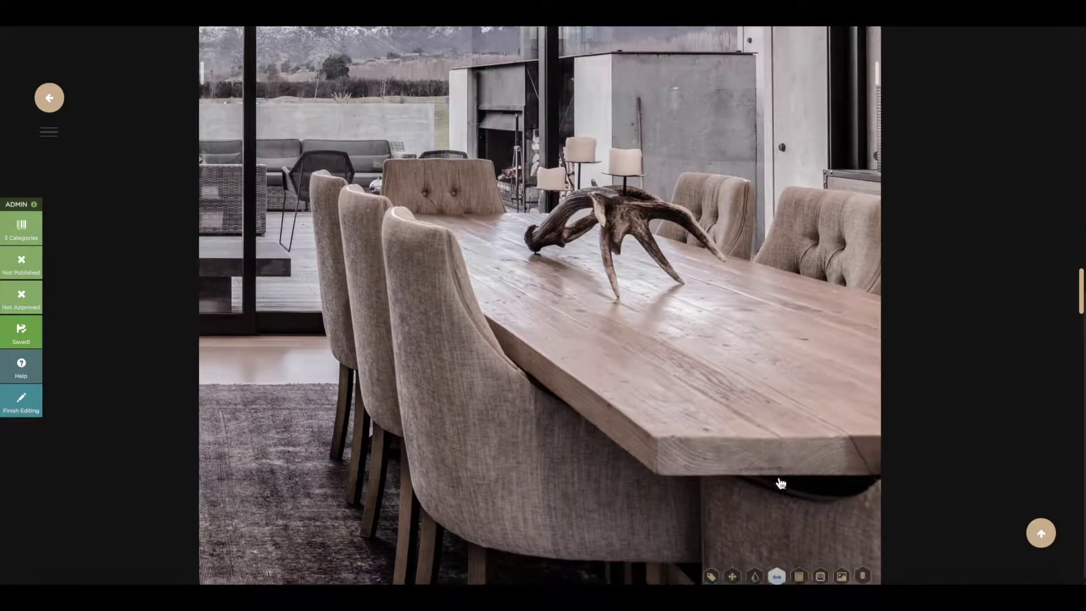
{"action": "scroll", "coordinate": [781, 483], "scroll_direction": "down", "scroll_amount": 3}
{"action": "left_click", "coordinate": [776, 429]}
{"action": "scroll", "coordinate": [776, 428], "scroll_direction": "up", "scroll_amount": 3}
{"action": "scroll", "coordinate": [776, 428], "scroll_direction": "up", "scroll_amount": 2}
{"action": "scroll", "coordinate": [777, 427], "scroll_direction": "down", "scroll_amount": 3}
{"action": "scroll", "coordinate": [776, 428], "scroll_direction": "down", "scroll_amount": 3}
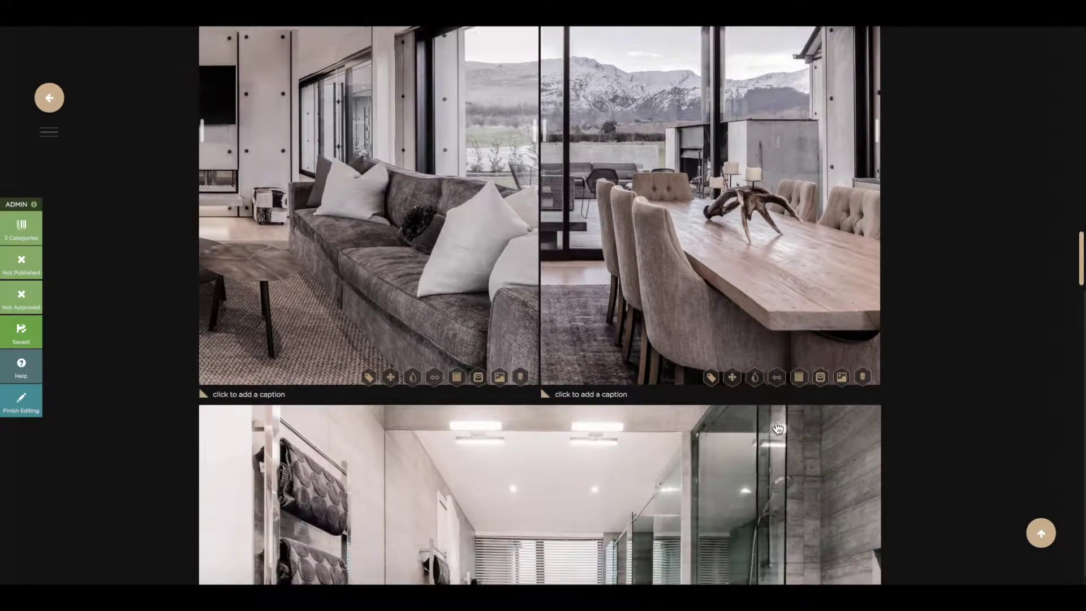
{"action": "scroll", "coordinate": [777, 428], "scroll_direction": "down", "scroll_amount": 3}
{"action": "scroll", "coordinate": [776, 428], "scroll_direction": "down", "scroll_amount": 2}
{"action": "scroll", "coordinate": [777, 475], "scroll_direction": "down", "scroll_amount": 2}
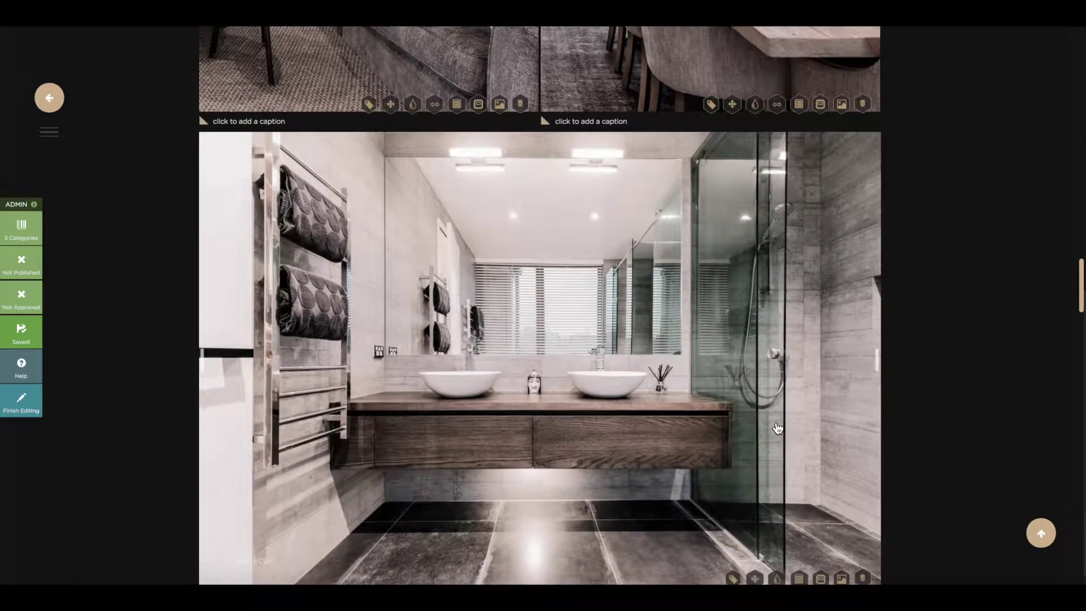
{"action": "scroll", "coordinate": [779, 543], "scroll_direction": "down", "scroll_amount": 1}
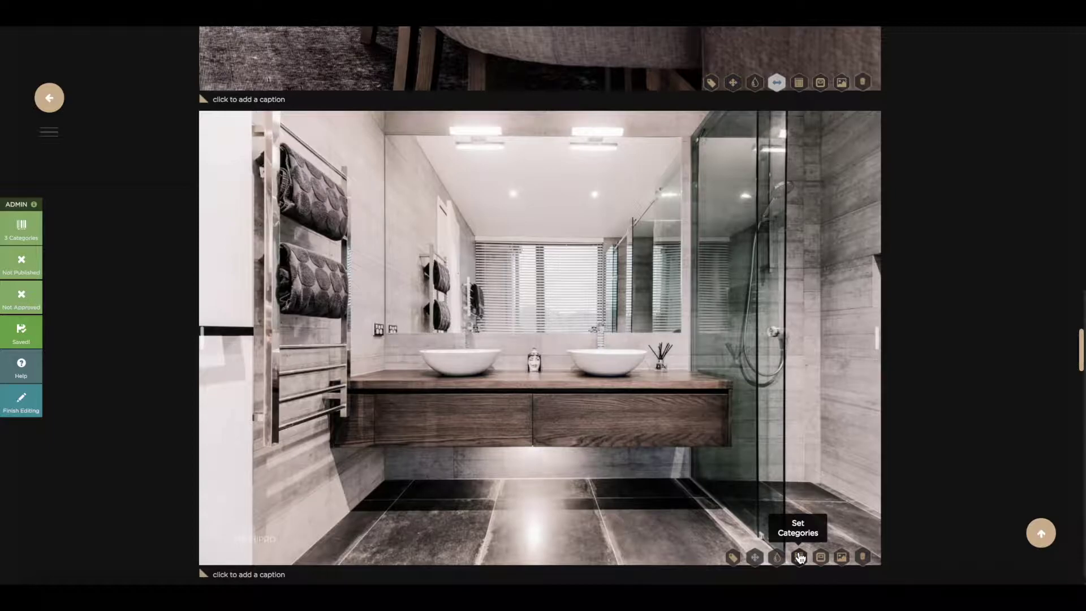
{"action": "left_click", "coordinate": [799, 558]}
{"action": "left_click", "coordinate": [458, 138]}
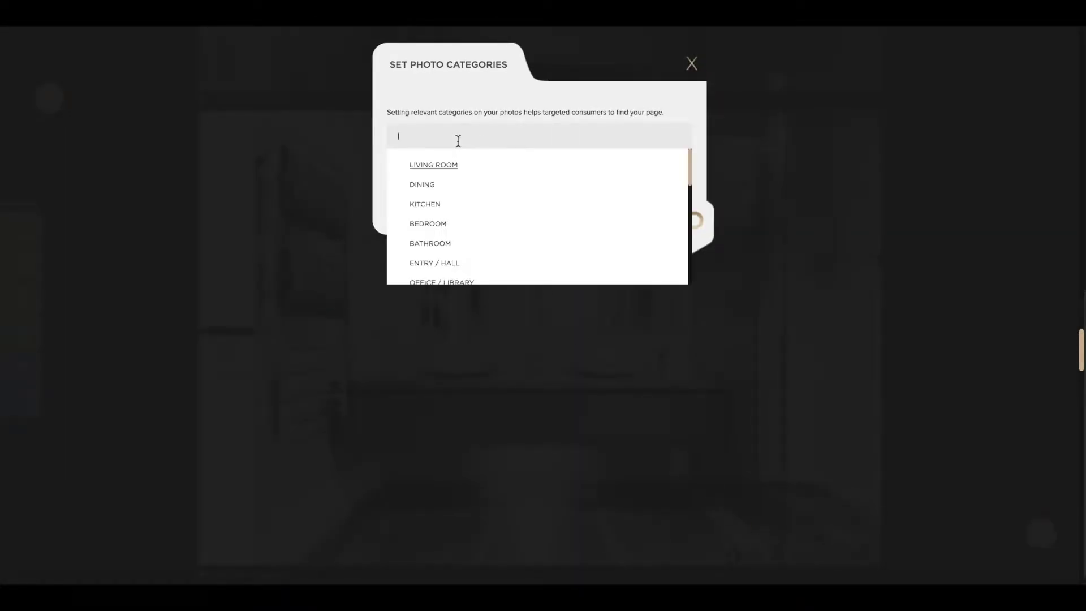
{"action": "type", "text": "bathr"}
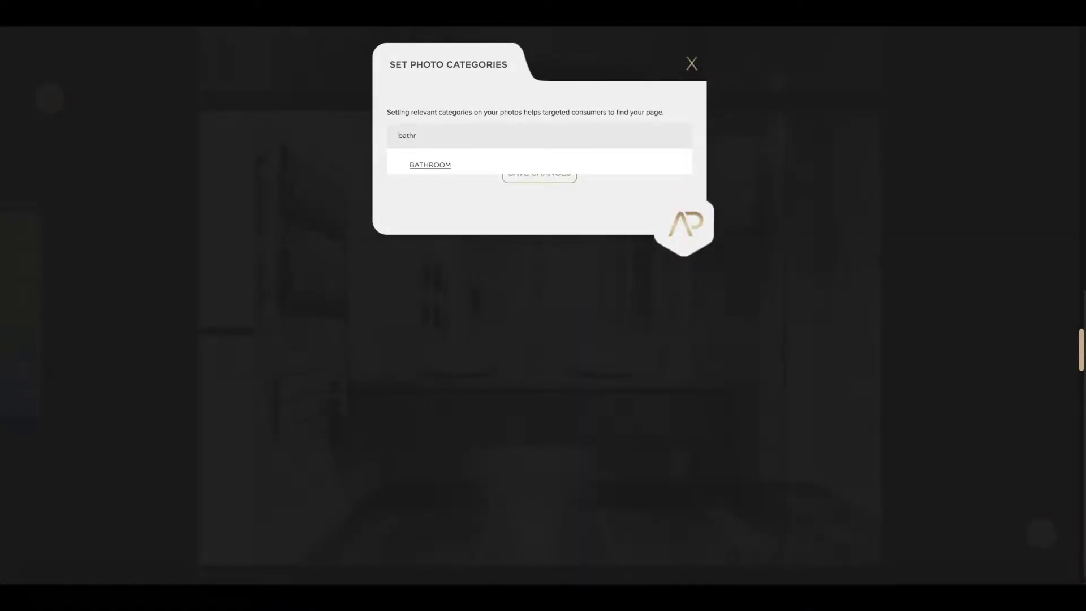
{"action": "left_click", "coordinate": [429, 165]}
{"action": "left_click", "coordinate": [539, 175]}
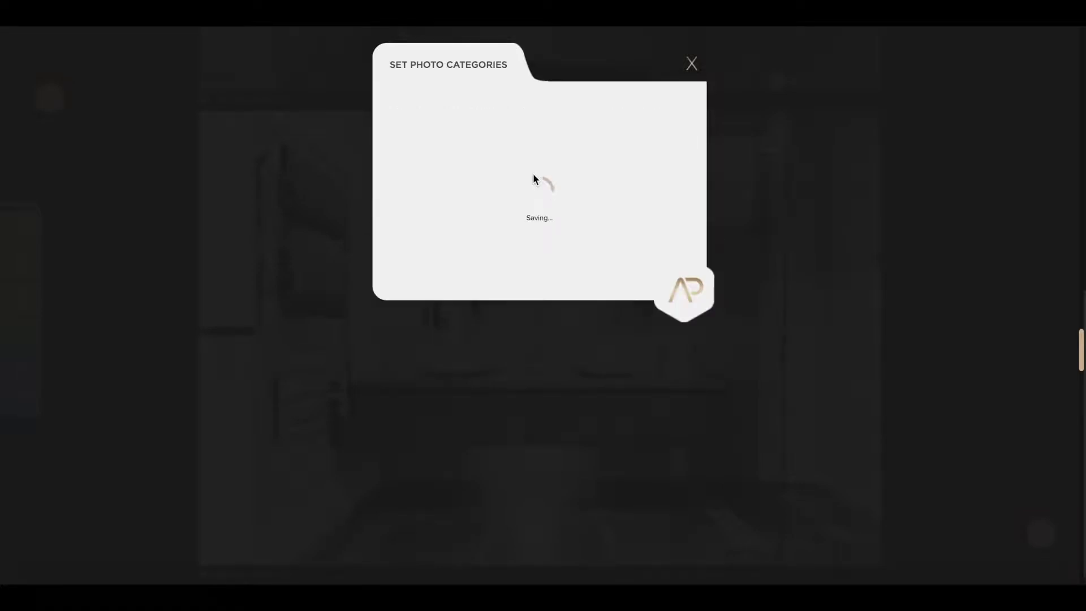
{"action": "scroll", "coordinate": [535, 180], "scroll_direction": "down", "scroll_amount": 3}
{"action": "scroll", "coordinate": [535, 255], "scroll_direction": "down", "scroll_amount": 3}
{"action": "scroll", "coordinate": [534, 289], "scroll_direction": "down", "scroll_amount": 3}
{"action": "scroll", "coordinate": [535, 308], "scroll_direction": "down", "scroll_amount": 2}
{"action": "scroll", "coordinate": [535, 308], "scroll_direction": "down", "scroll_amount": 1}
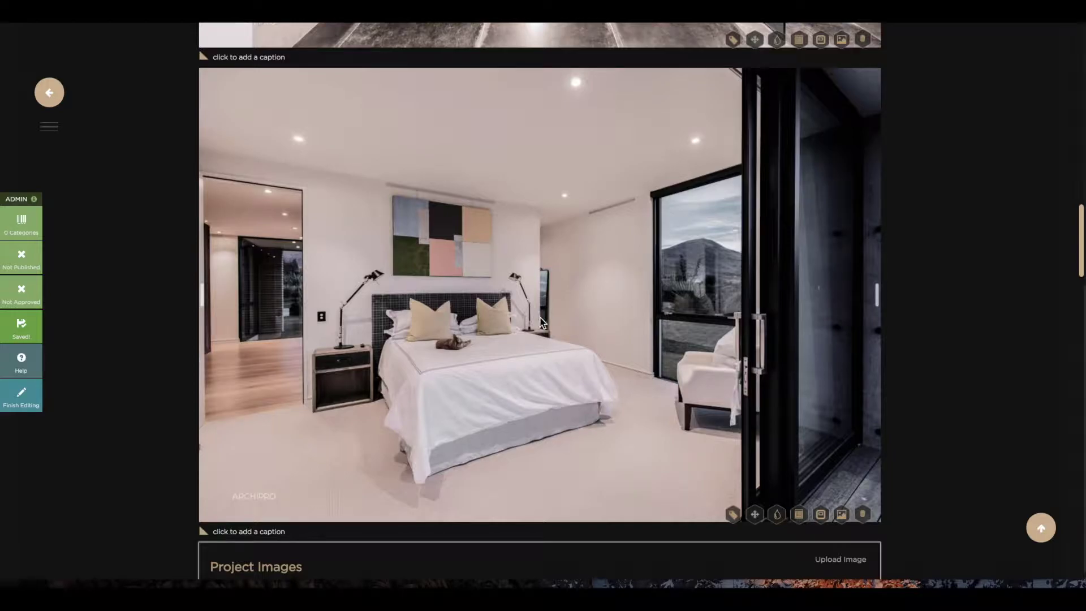
Step: Reset the open-glass-door bedroom photo to its default crop, then delete it
{"action": "left_click", "coordinate": [878, 296]}
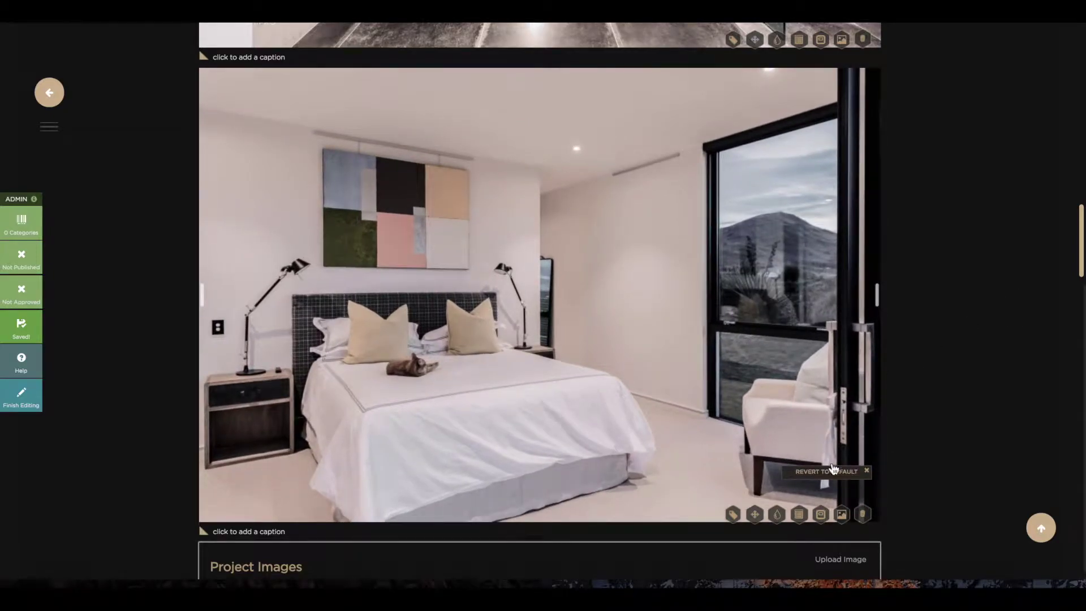
{"action": "left_click", "coordinate": [827, 471]}
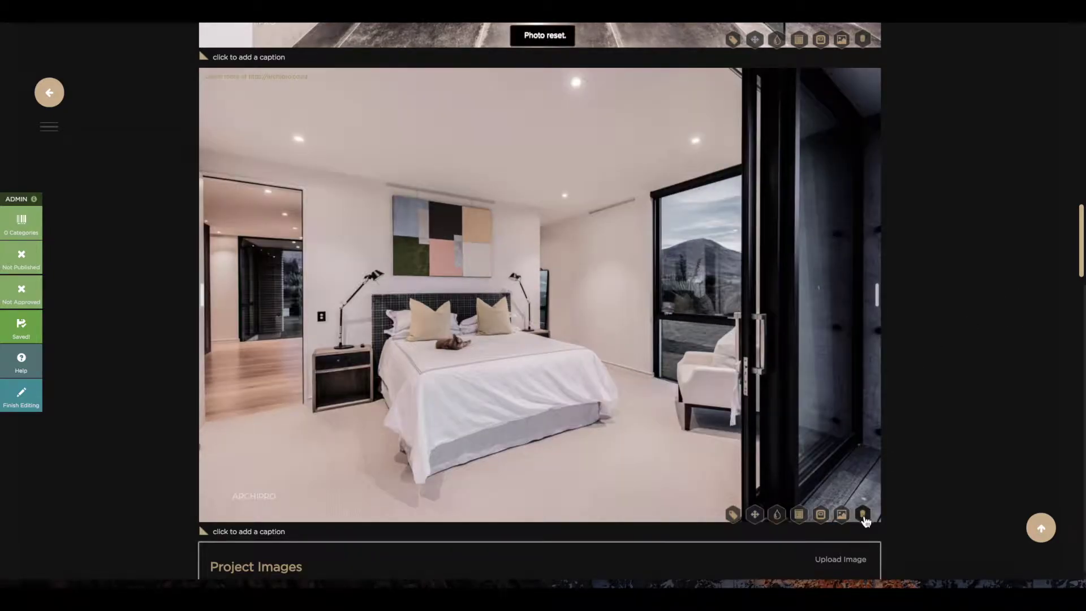
{"action": "left_click", "coordinate": [865, 516]}
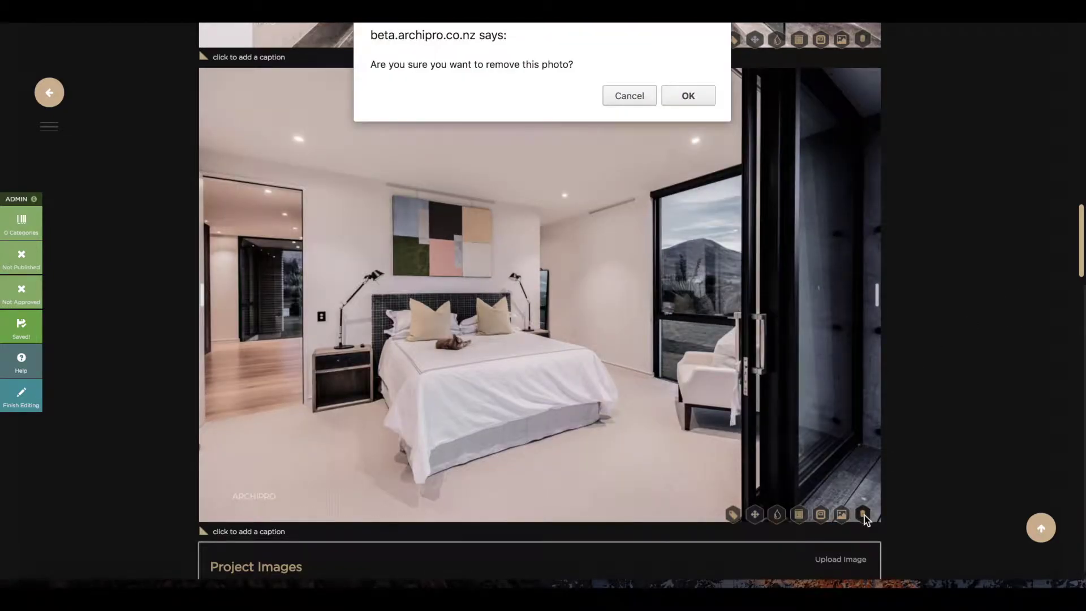
{"action": "left_click", "coordinate": [689, 96]}
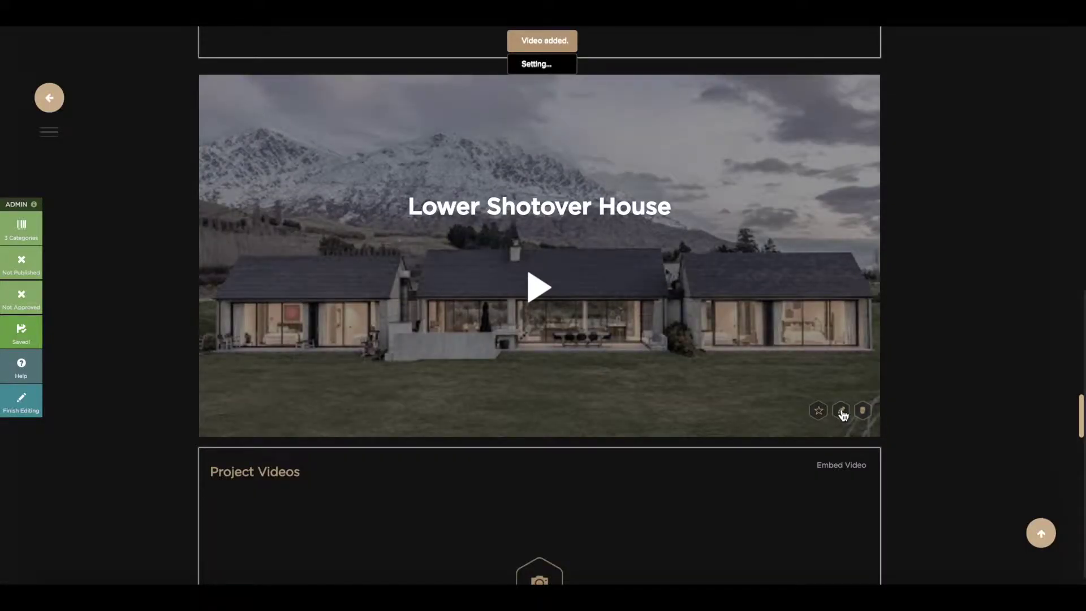
Step: Upload Lower Shotover House-22.jpg as the video's thumbnail and save the video
{"action": "left_click", "coordinate": [842, 413]}
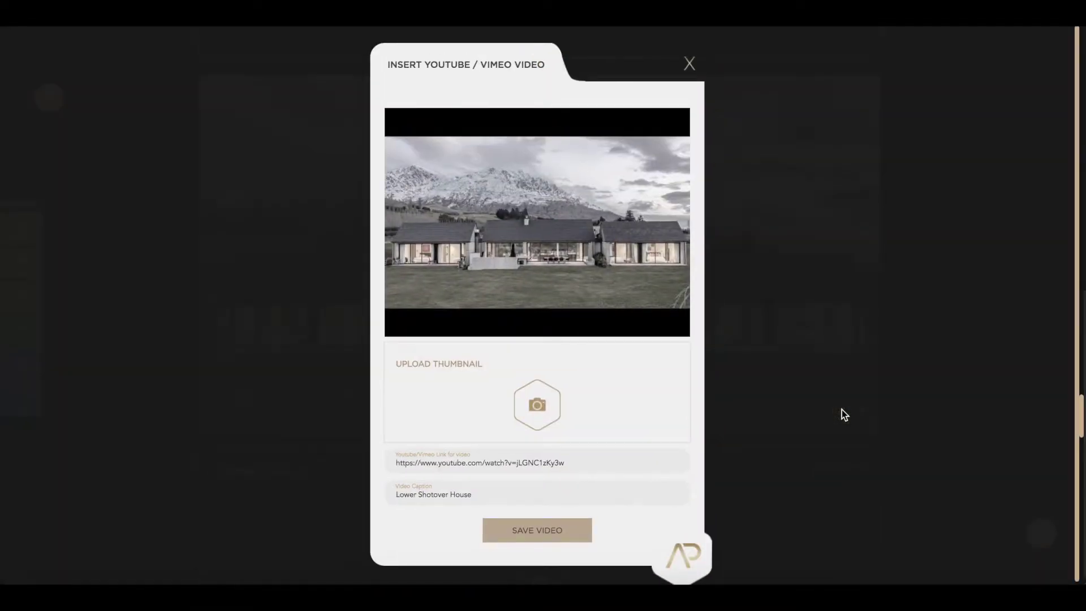
{"action": "left_click", "coordinate": [546, 406]}
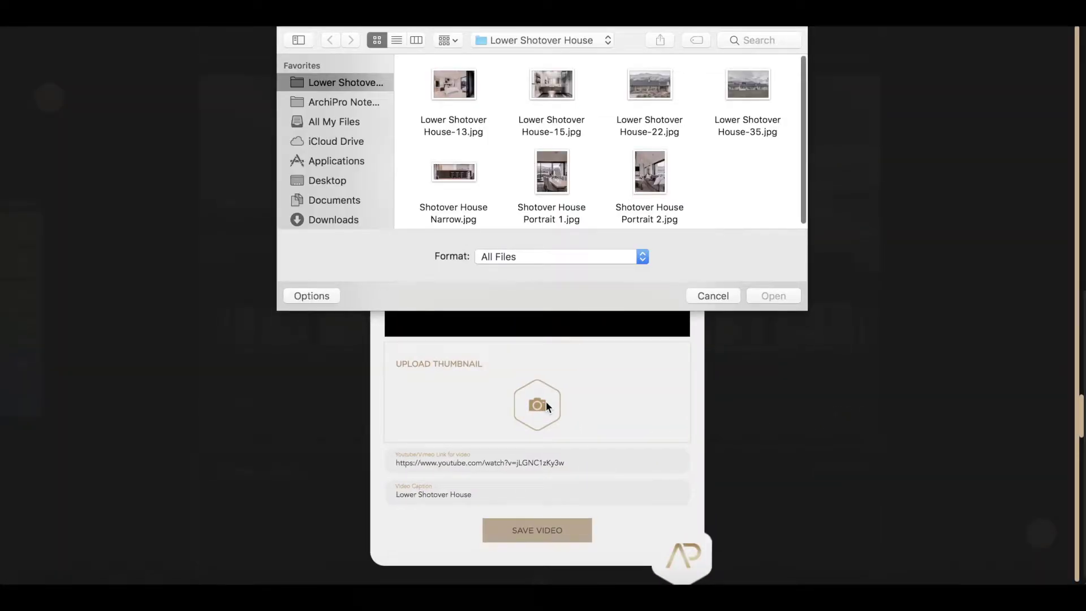
{"action": "left_click", "coordinate": [653, 82]}
{"action": "left_click", "coordinate": [774, 295]}
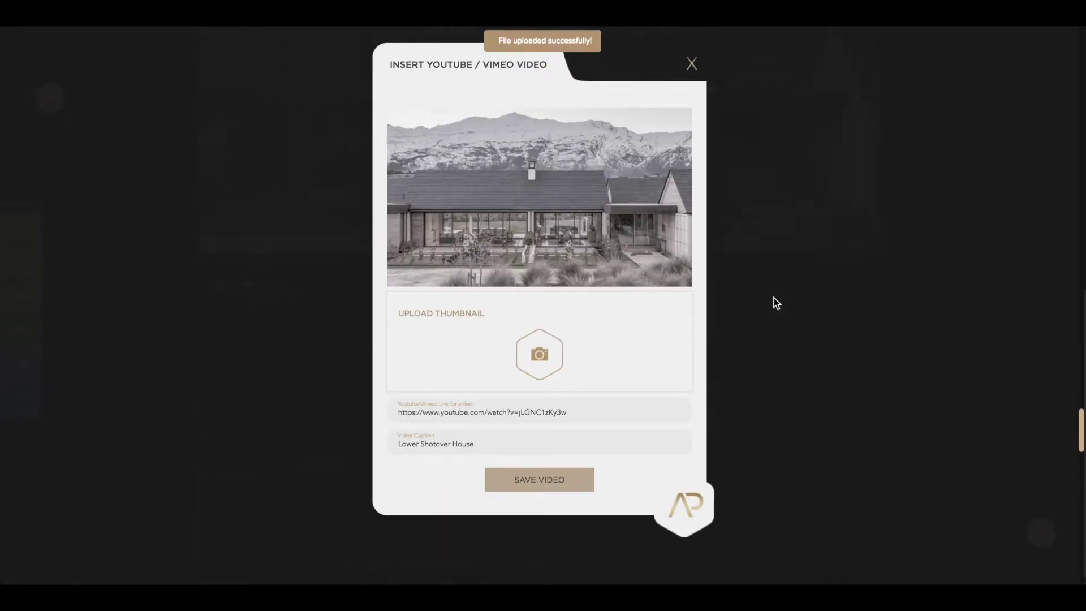
{"action": "left_click", "coordinate": [563, 480]}
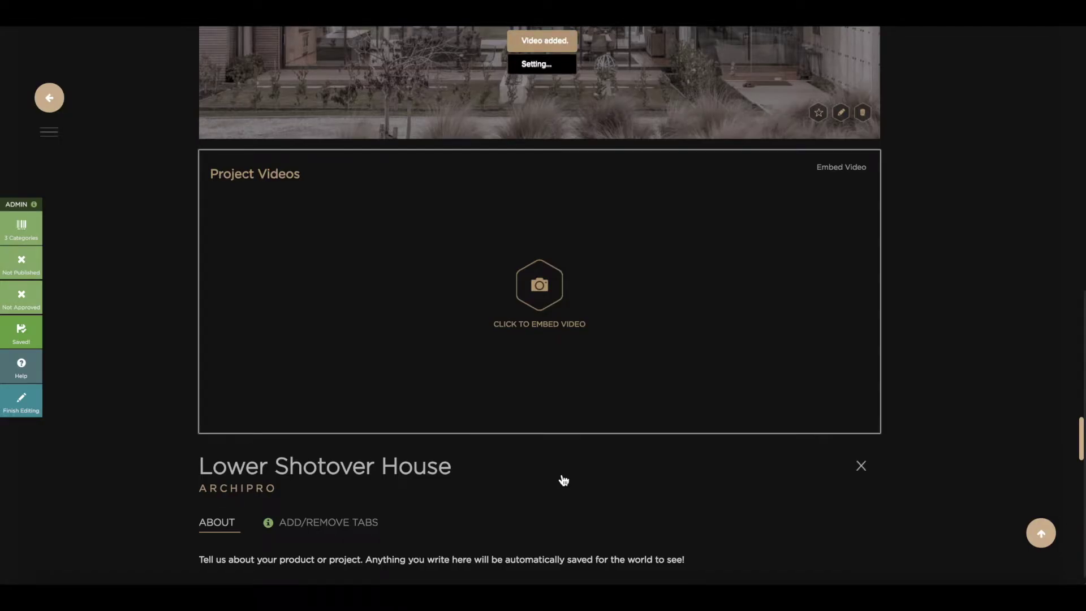
{"action": "scroll", "coordinate": [564, 480], "scroll_direction": "down", "scroll_amount": 5}
{"action": "scroll", "coordinate": [564, 481], "scroll_direction": "down", "scroll_amount": 3}
Step: Enter a short About description and tag the project otago, shotover and architecture
{"action": "left_click", "coordinate": [368, 161]}
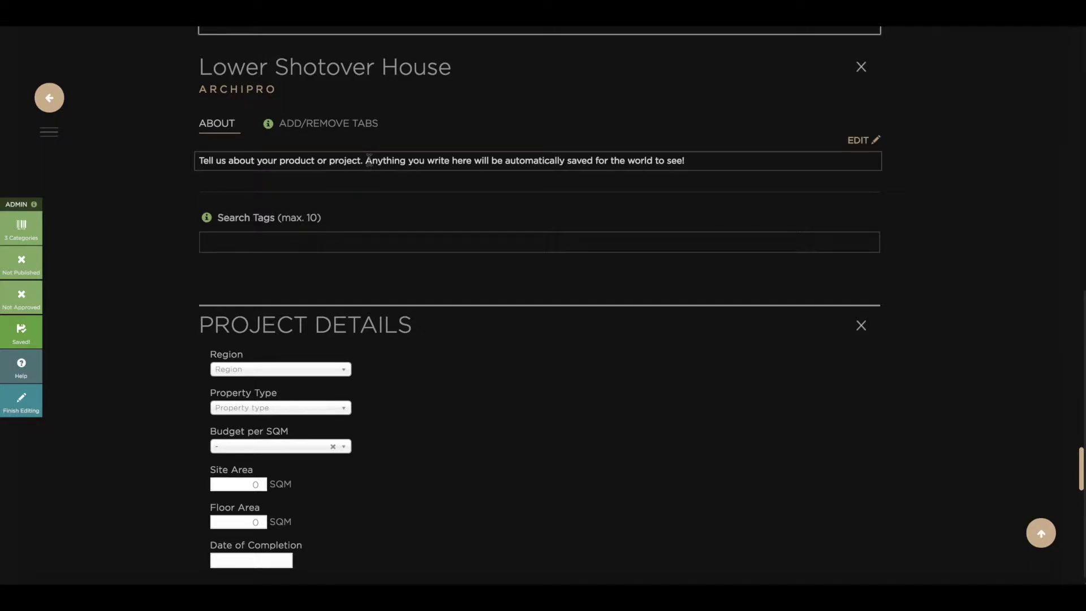
{"action": "type", "text": "A recently "}
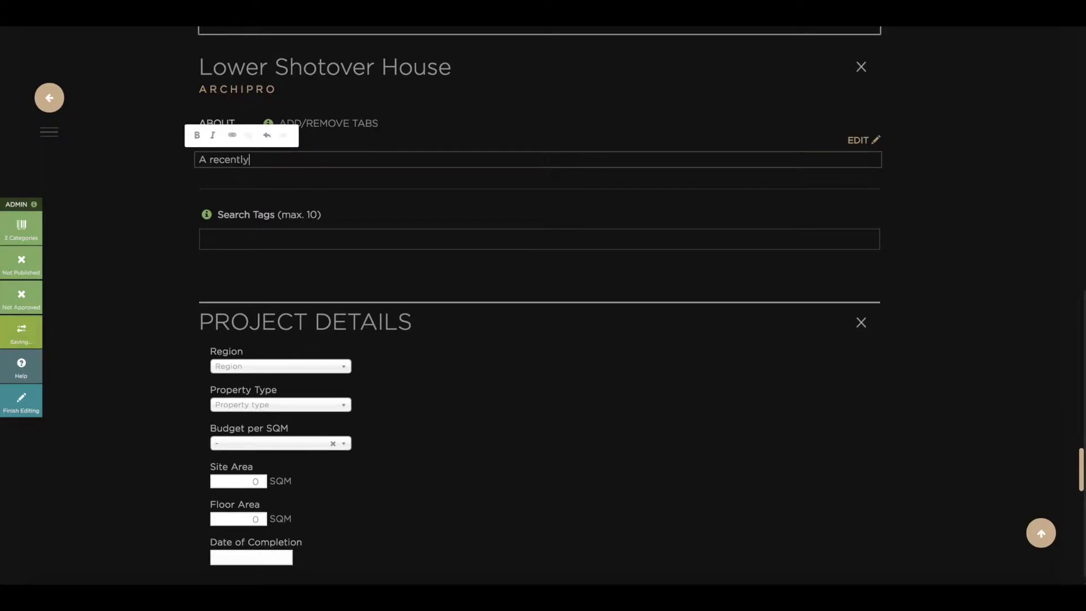
{"action": "type", "text": "subdivided farm on Shoto"}
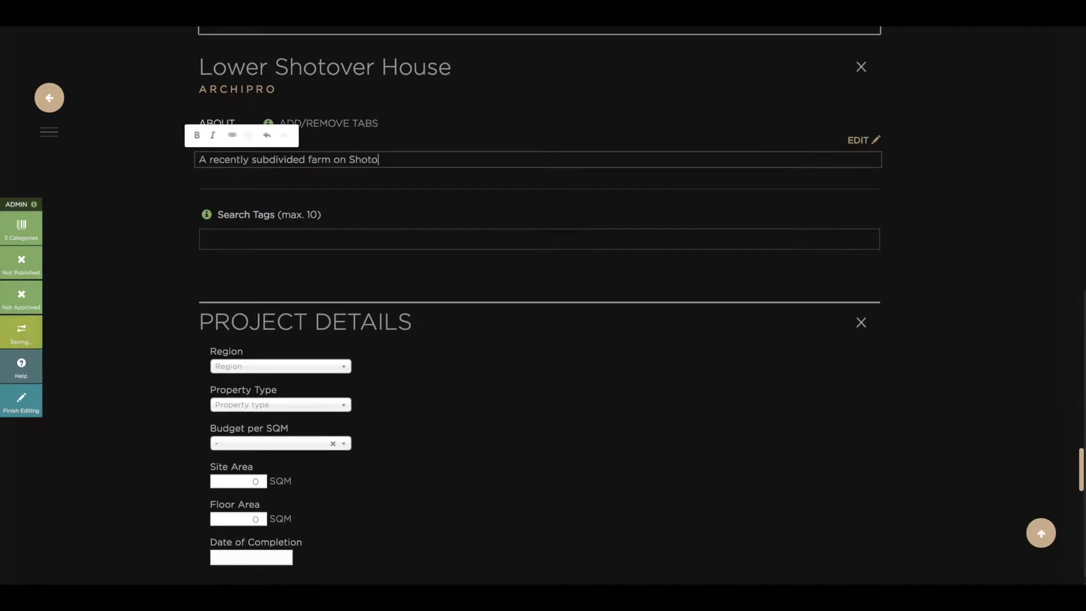
{"action": "key", "text": "BackSpace"}
{"action": "key", "text": "BackSpace"}
{"action": "key", "text": "BackSpace"}
{"action": "type", "text": "Lower Shoto"}
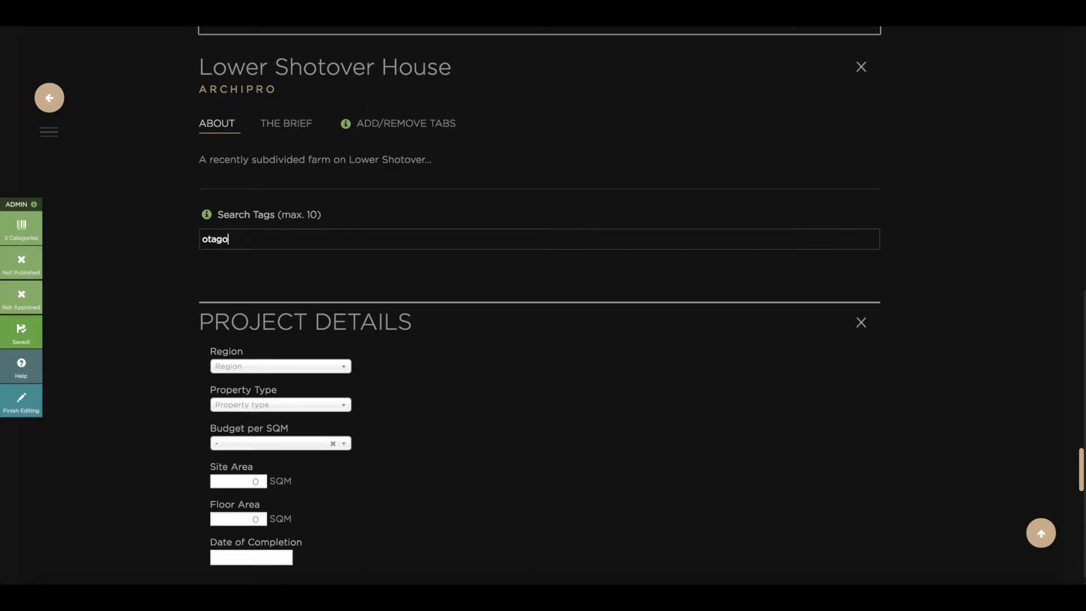
{"action": "key", "text": "Return"}
{"action": "type", "text": "s"}
{"action": "type", "text": "er"}
{"action": "key", "text": "Return"}
{"action": "type", "text": "arch"}
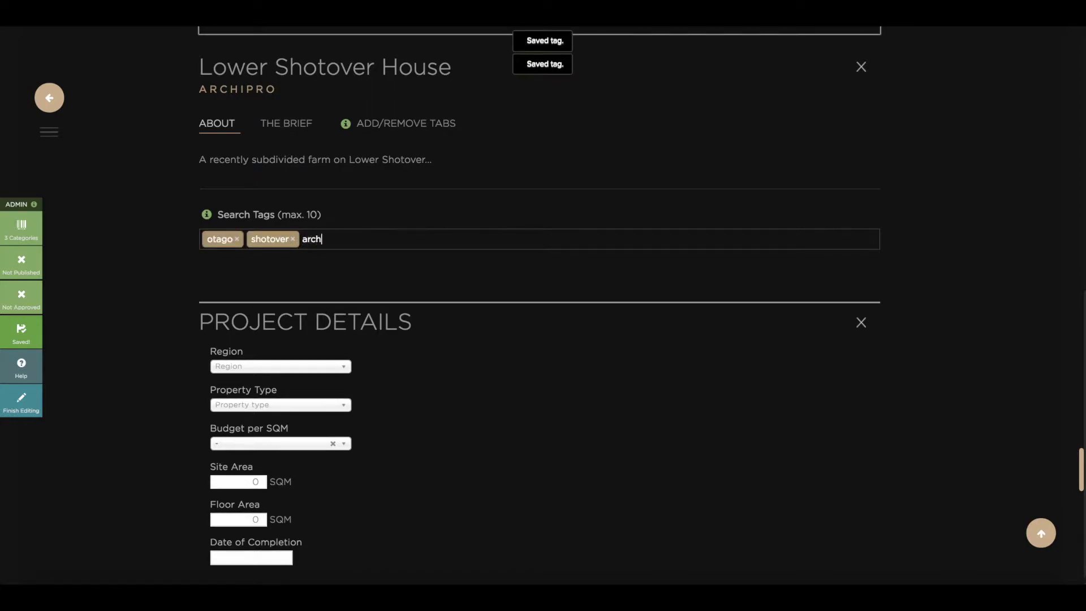
{"action": "type", "text": "ecture"}
{"action": "key", "text": "Return"}
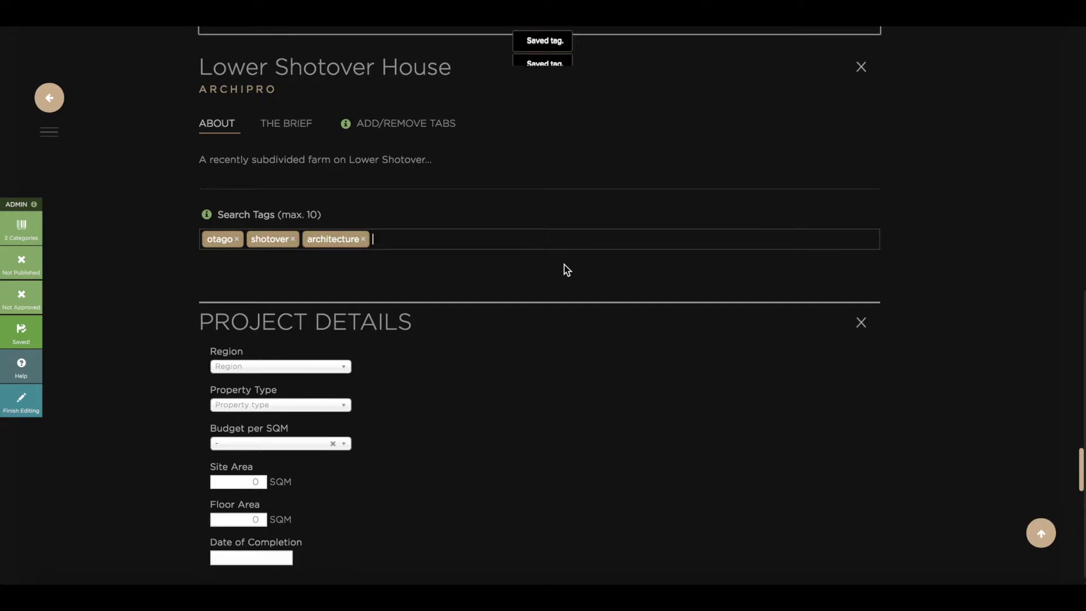
{"action": "scroll", "coordinate": [564, 265], "scroll_direction": "down", "scroll_amount": 4}
Step: Set region Otago, property type Residential Projects and budget $4,000 - 5,000 per SQM
{"action": "left_click", "coordinate": [337, 184]}
{"action": "scroll", "coordinate": [280, 238], "scroll_direction": "down", "scroll_amount": 3}
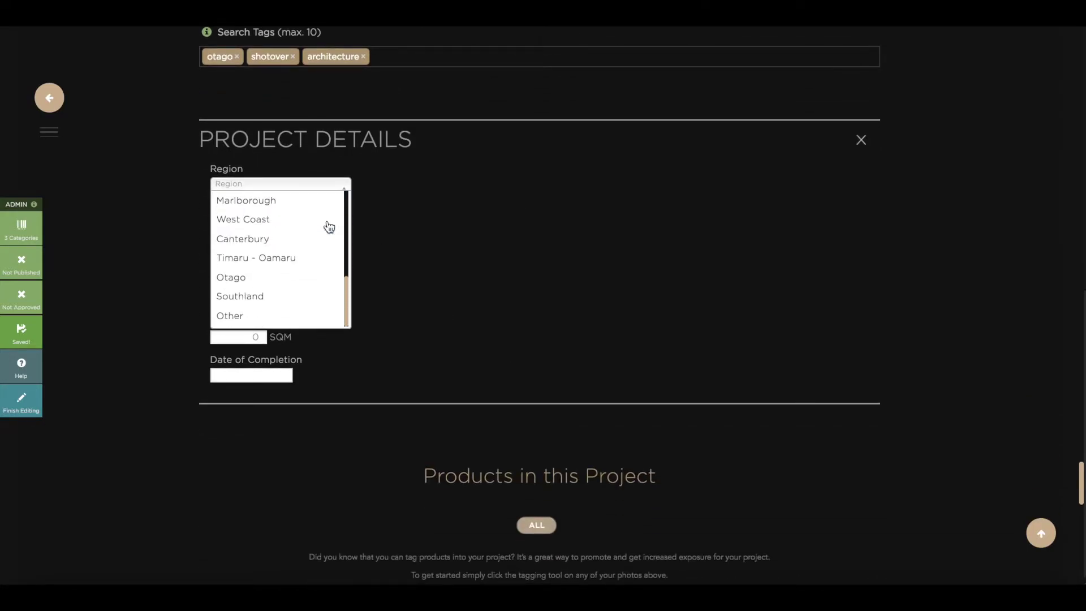
{"action": "left_click", "coordinate": [276, 261]}
{"action": "left_click", "coordinate": [280, 222]}
{"action": "left_click", "coordinate": [272, 241]}
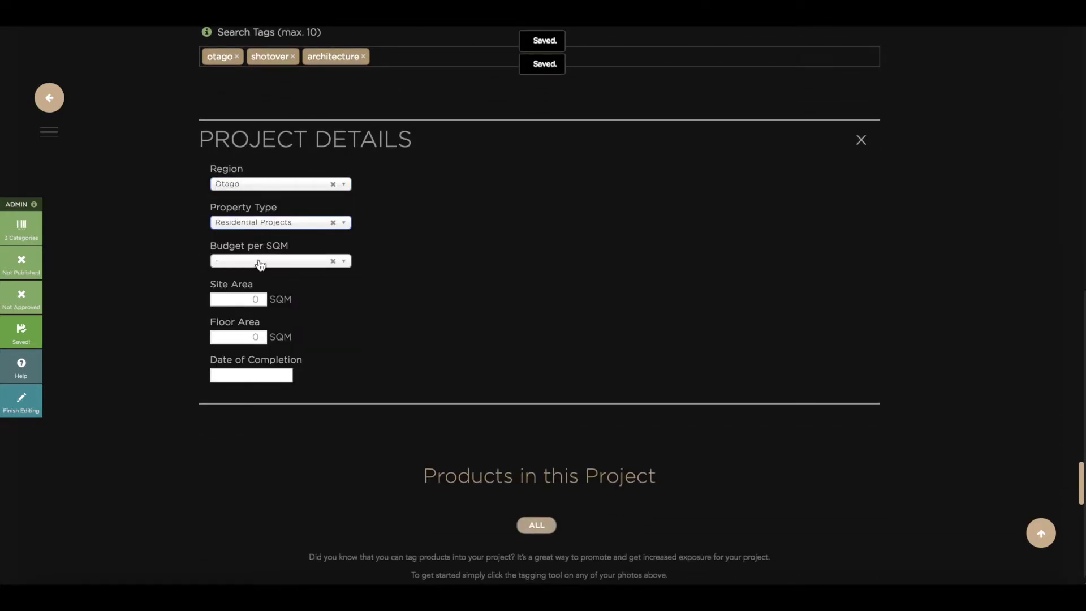
{"action": "left_click", "coordinate": [261, 264]}
{"action": "left_click", "coordinate": [263, 357]}
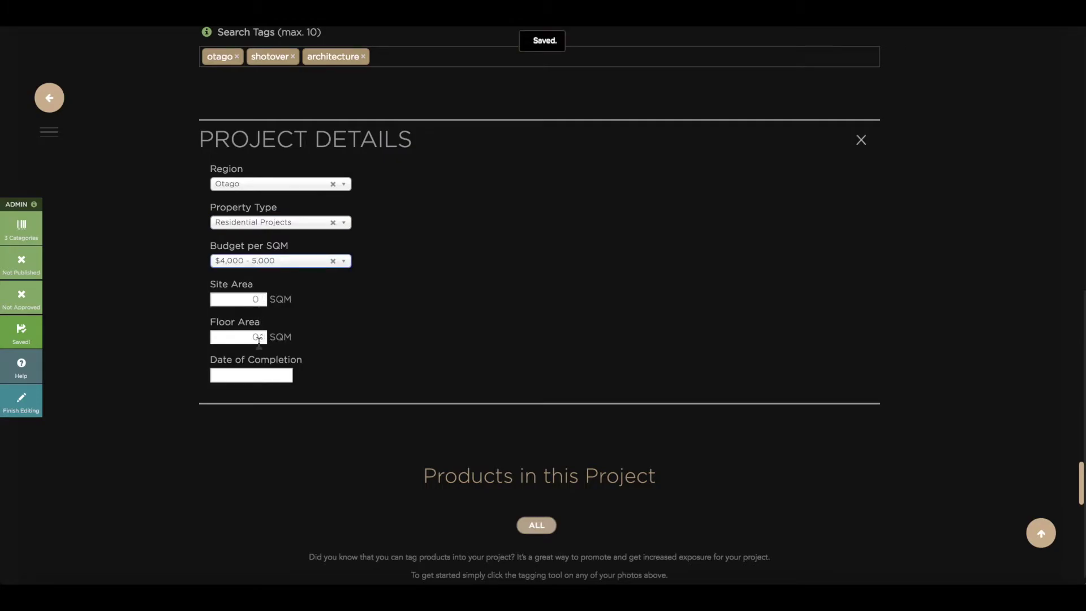
Step: Enter site area 1000 and floor area 415 SQM, completed 10 October 2017
{"action": "left_click", "coordinate": [255, 299]}
{"action": "type", "text": "1000"}
{"action": "left_click", "coordinate": [260, 336]}
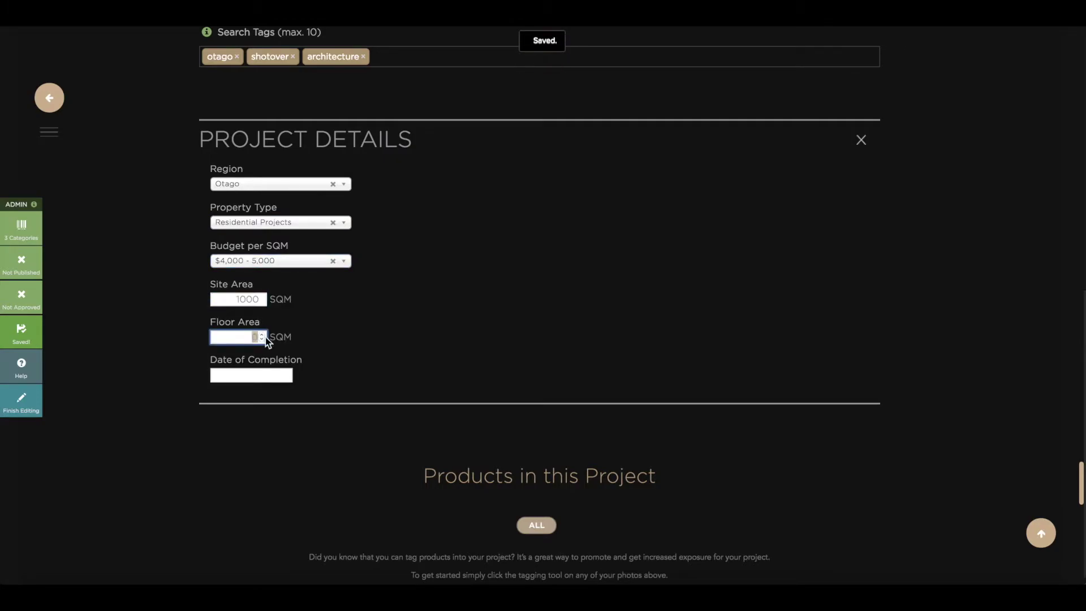
{"action": "type", "text": "415"}
{"action": "left_click", "coordinate": [260, 376]}
{"action": "left_click", "coordinate": [258, 473]}
{"action": "scroll", "coordinate": [379, 445], "scroll_direction": "down", "scroll_amount": 3}
{"action": "scroll", "coordinate": [380, 444], "scroll_direction": "down", "scroll_amount": 3}
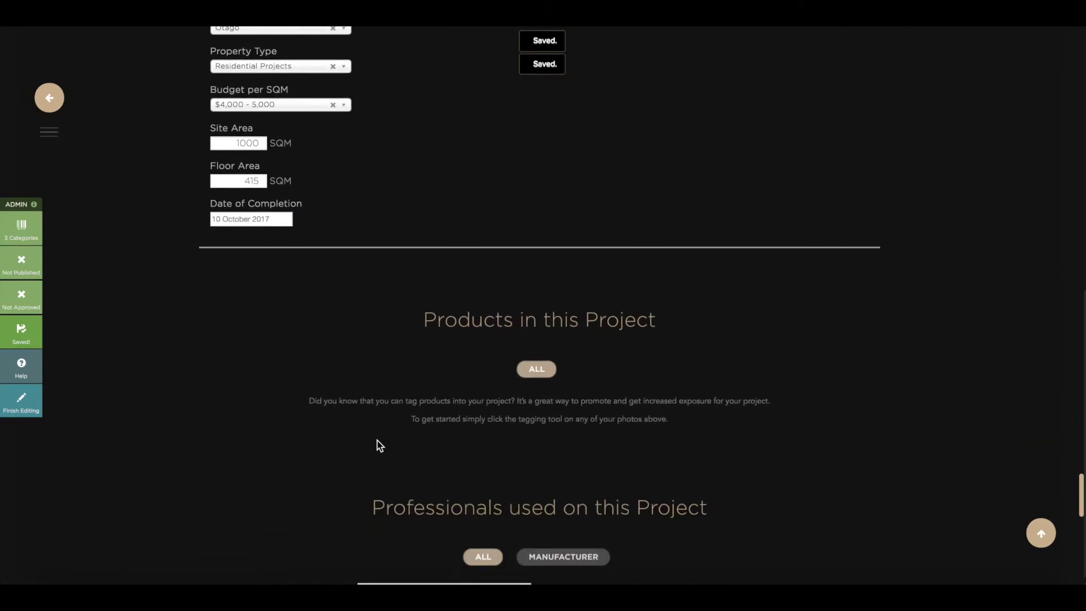
{"action": "scroll", "coordinate": [380, 445], "scroll_direction": "down", "scroll_amount": 2}
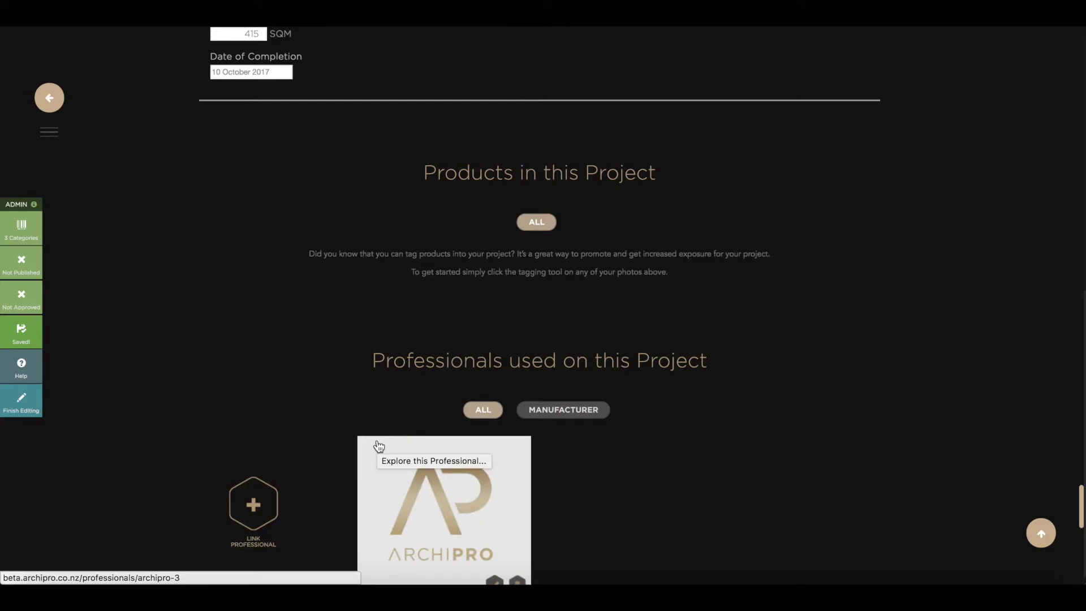
{"action": "scroll", "coordinate": [379, 445], "scroll_direction": "down", "scroll_amount": 3}
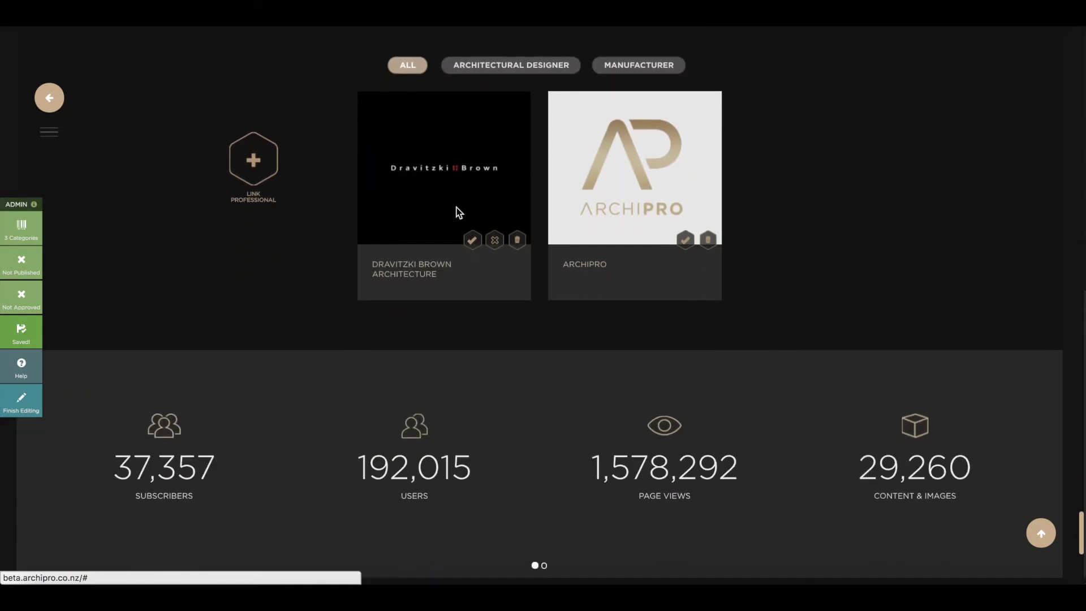
{"action": "scroll", "coordinate": [457, 211], "scroll_direction": "up", "scroll_amount": 5}
{"action": "scroll", "coordinate": [457, 211], "scroll_direction": "up", "scroll_amount": 5}
{"action": "scroll", "coordinate": [456, 212], "scroll_direction": "up", "scroll_amount": 5}
{"action": "scroll", "coordinate": [457, 211], "scroll_direction": "up", "scroll_amount": 5}
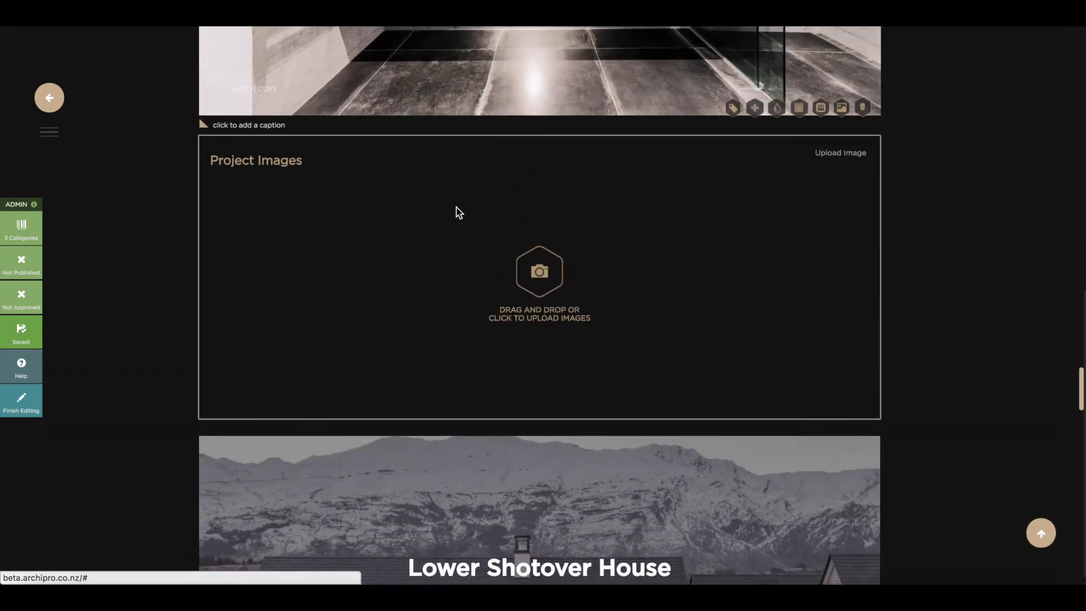
{"action": "scroll", "coordinate": [458, 211], "scroll_direction": "up", "scroll_amount": 5}
{"action": "scroll", "coordinate": [457, 211], "scroll_direction": "up", "scroll_amount": 5}
{"action": "scroll", "coordinate": [457, 212], "scroll_direction": "up", "scroll_amount": 5}
{"action": "scroll", "coordinate": [457, 211], "scroll_direction": "up", "scroll_amount": 5}
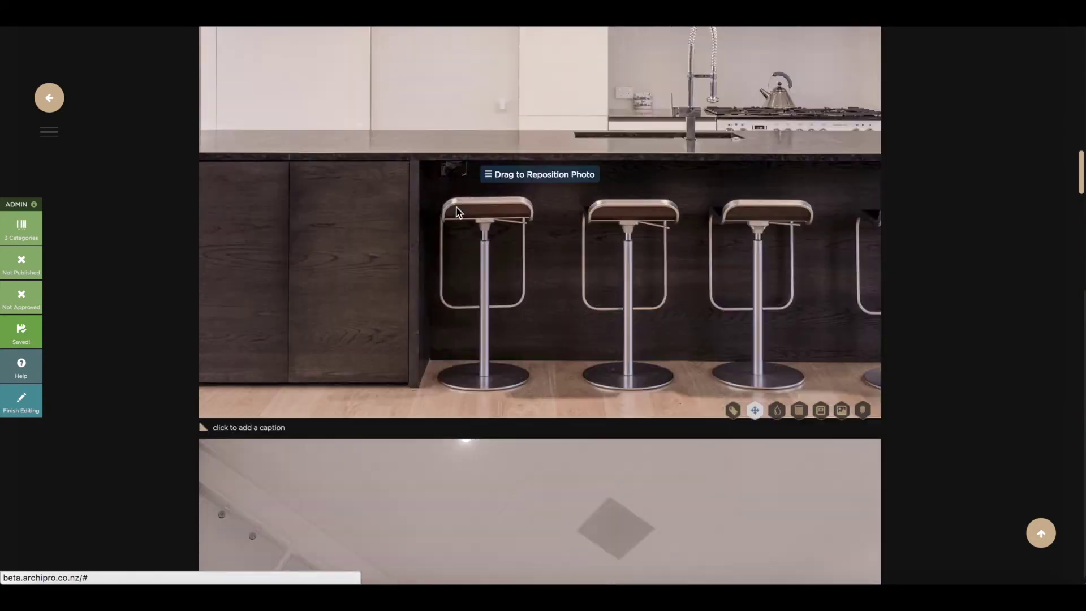
{"action": "scroll", "coordinate": [457, 211], "scroll_direction": "up", "scroll_amount": 5}
{"action": "scroll", "coordinate": [457, 211], "scroll_direction": "up", "scroll_amount": 5}
{"action": "scroll", "coordinate": [456, 212], "scroll_direction": "up", "scroll_amount": 5}
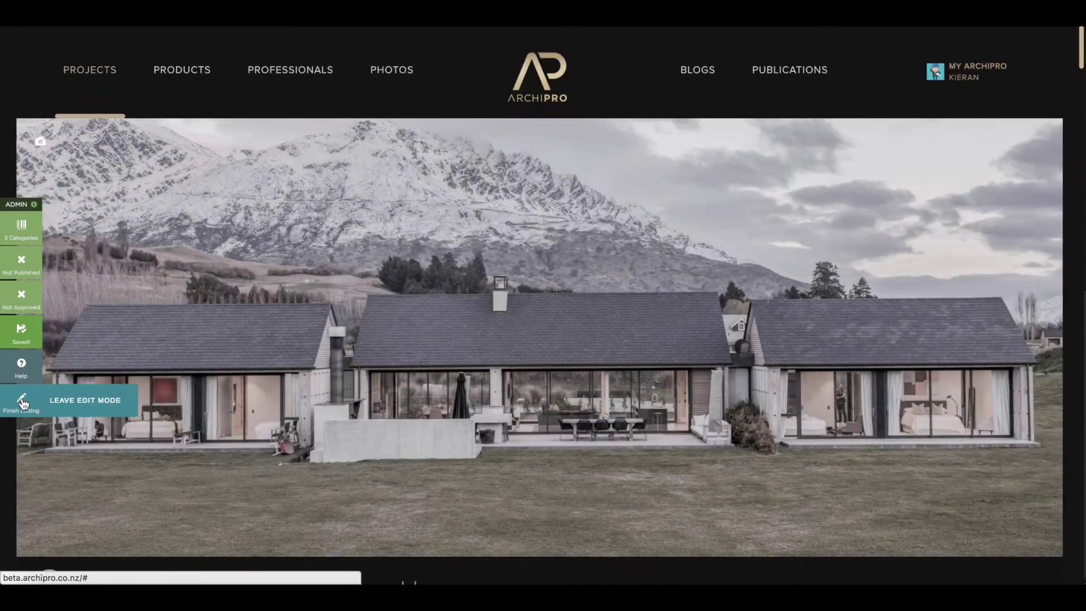
Step: Leave edit mode from the admin sidebar to view the page as visitors see it
{"action": "left_click", "coordinate": [20, 402]}
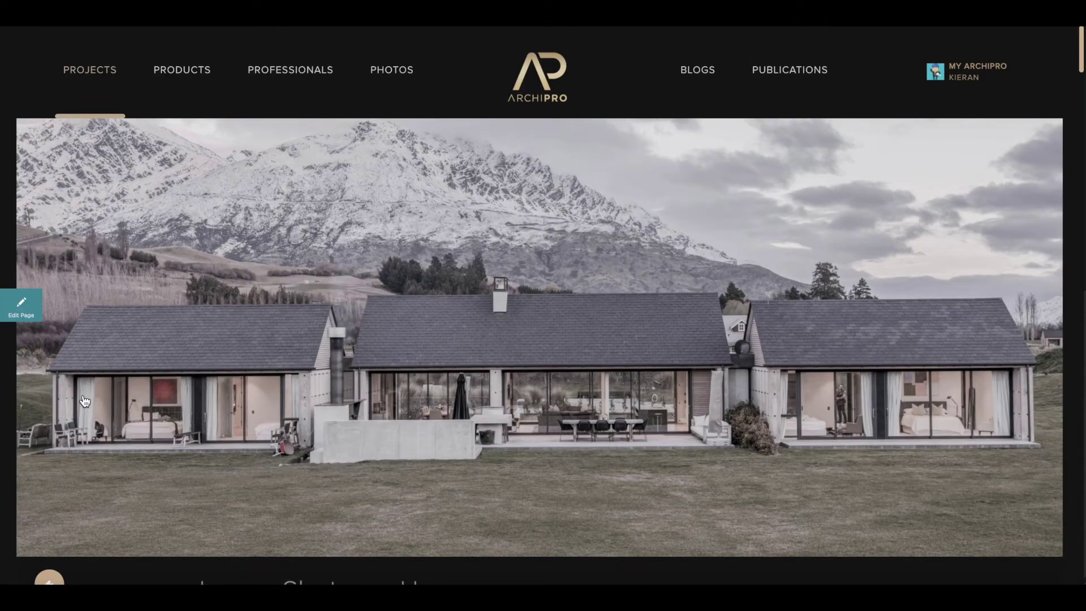
{"action": "scroll", "coordinate": [85, 401], "scroll_direction": "down", "scroll_amount": 5}
{"action": "scroll", "coordinate": [84, 401], "scroll_direction": "down", "scroll_amount": 5}
{"action": "scroll", "coordinate": [84, 401], "scroll_direction": "down", "scroll_amount": 5}
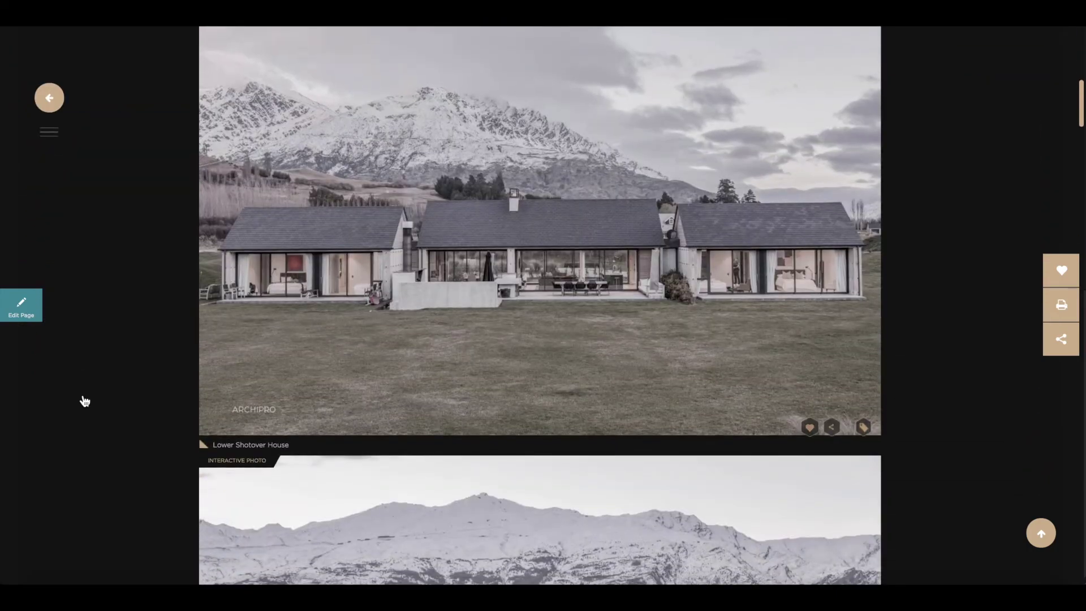
{"action": "scroll", "coordinate": [84, 400], "scroll_direction": "down", "scroll_amount": 5}
{"action": "scroll", "coordinate": [84, 400], "scroll_direction": "down", "scroll_amount": 3}
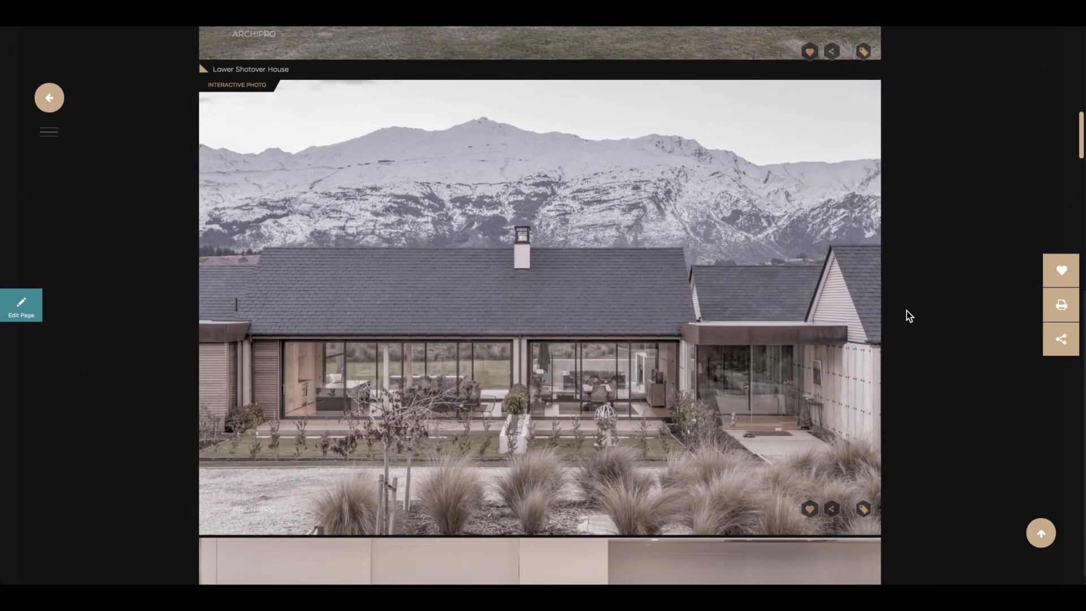
{"action": "scroll", "coordinate": [909, 316], "scroll_direction": "down", "scroll_amount": 5}
{"action": "scroll", "coordinate": [909, 316], "scroll_direction": "down", "scroll_amount": 5}
{"action": "scroll", "coordinate": [908, 316], "scroll_direction": "down", "scroll_amount": 5}
{"action": "scroll", "coordinate": [908, 315], "scroll_direction": "down", "scroll_amount": 5}
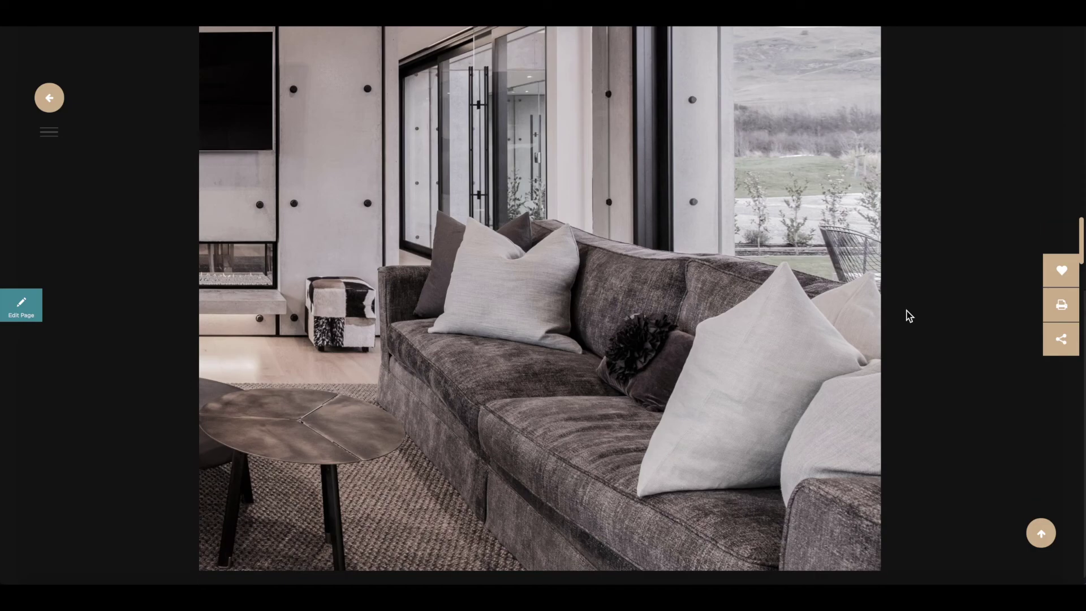